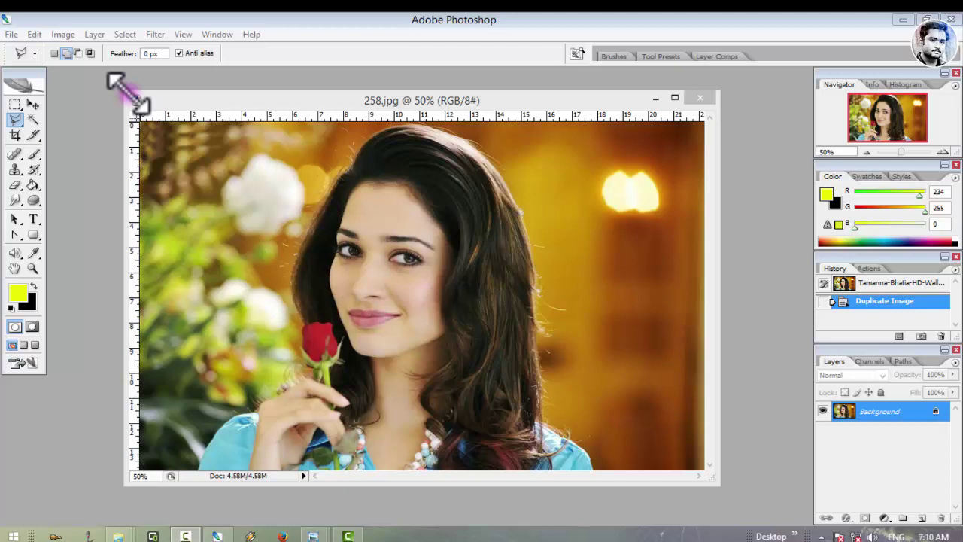
Enlarge the 258.jpg image window slightly, switch to the freehand Lasso Tool, and maximize the image window
{"action": "left_click_drag", "start_coordinate": [128, 93], "coordinate": [96, 82]}
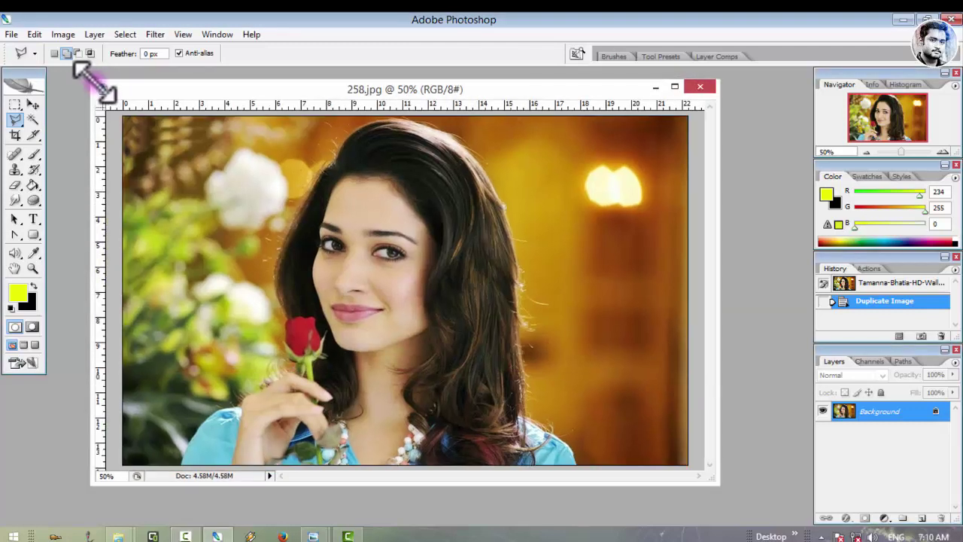
{"action": "left_click", "coordinate": [15, 121]}
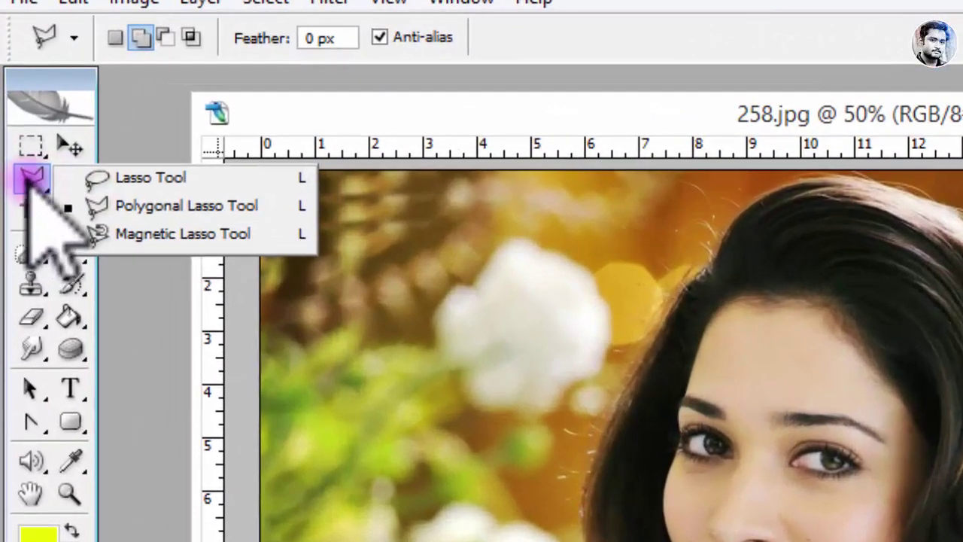
{"action": "left_click", "coordinate": [34, 182]}
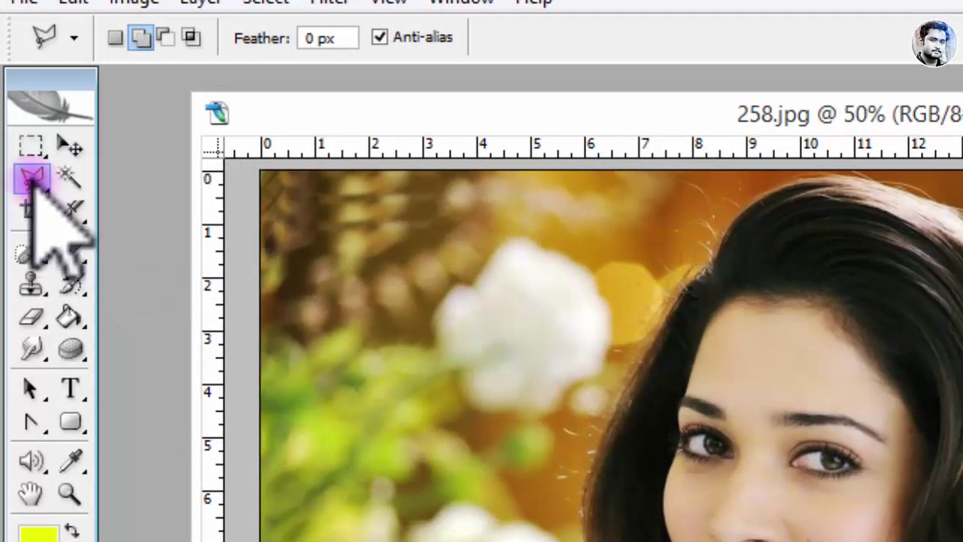
{"action": "left_click", "coordinate": [30, 179]}
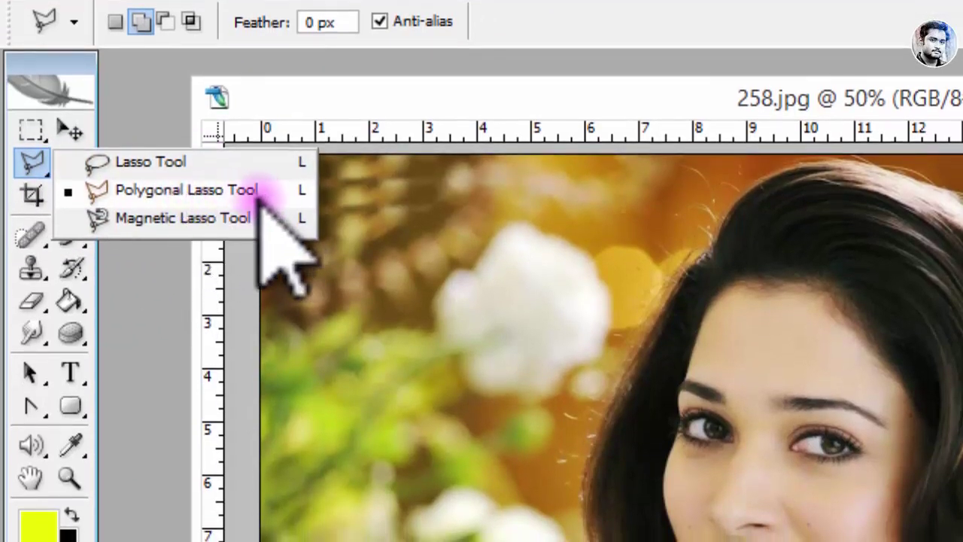
{"action": "left_click", "coordinate": [143, 125]}
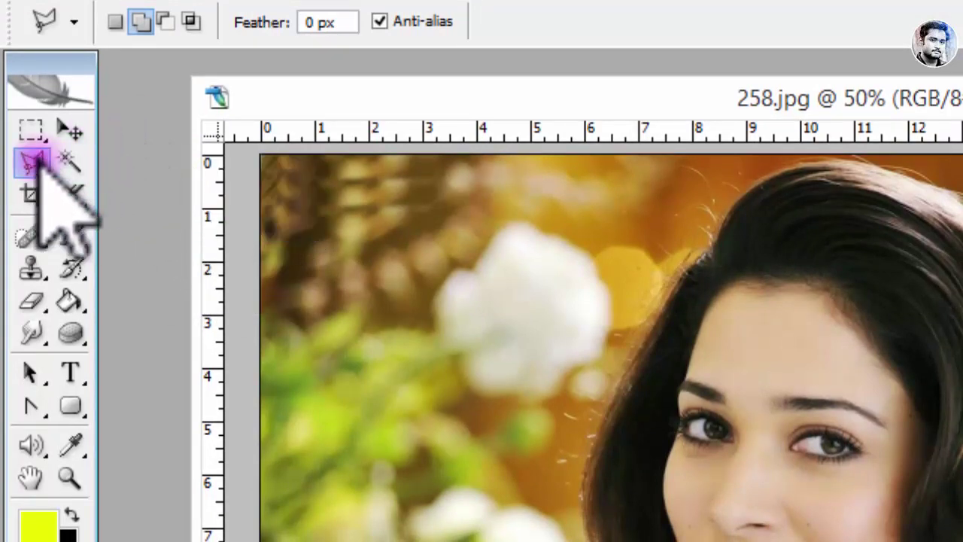
{"action": "left_click_drag", "start_coordinate": [31, 158], "coordinate": [137, 167]}
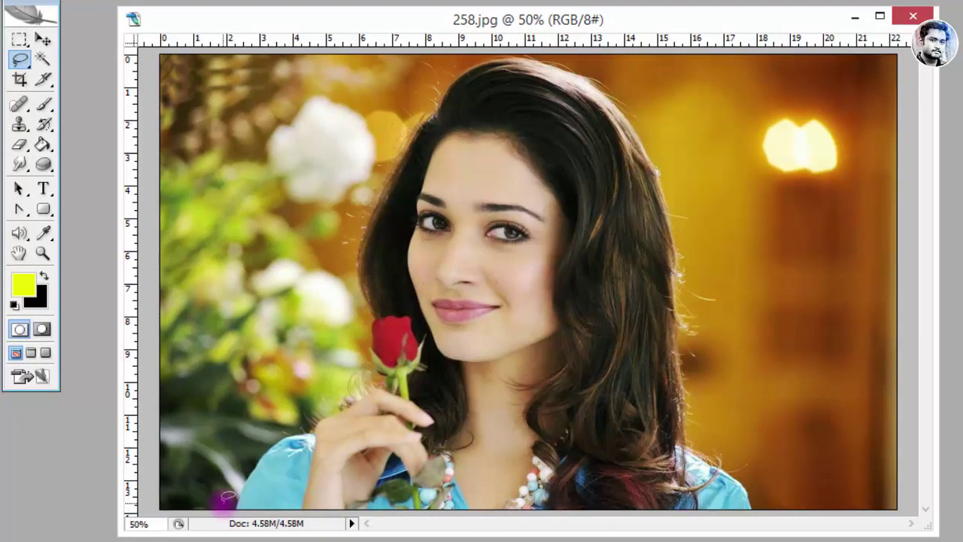
{"action": "left_click", "coordinate": [879, 16]}
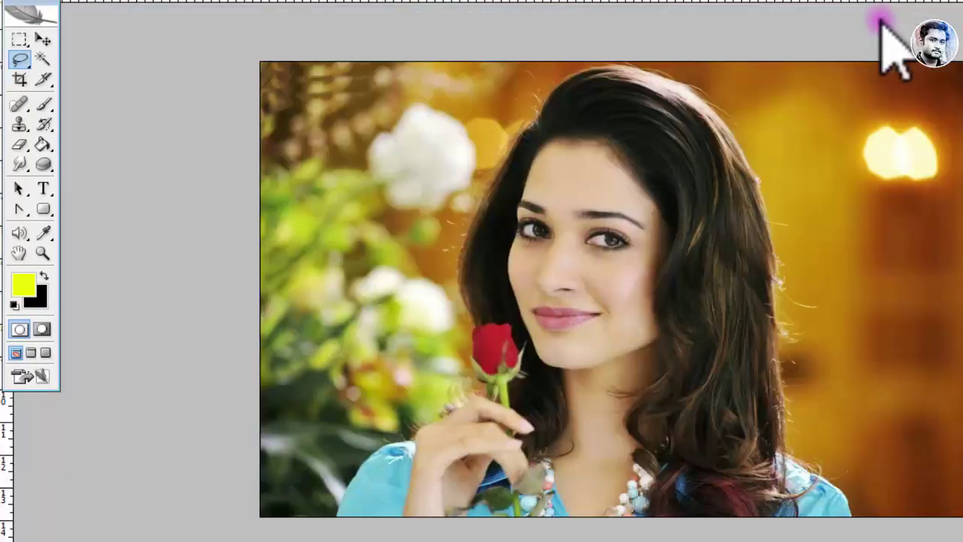
{"action": "key", "text": "ctrl+plus"}
{"action": "key", "text": "ctrl+plus"}
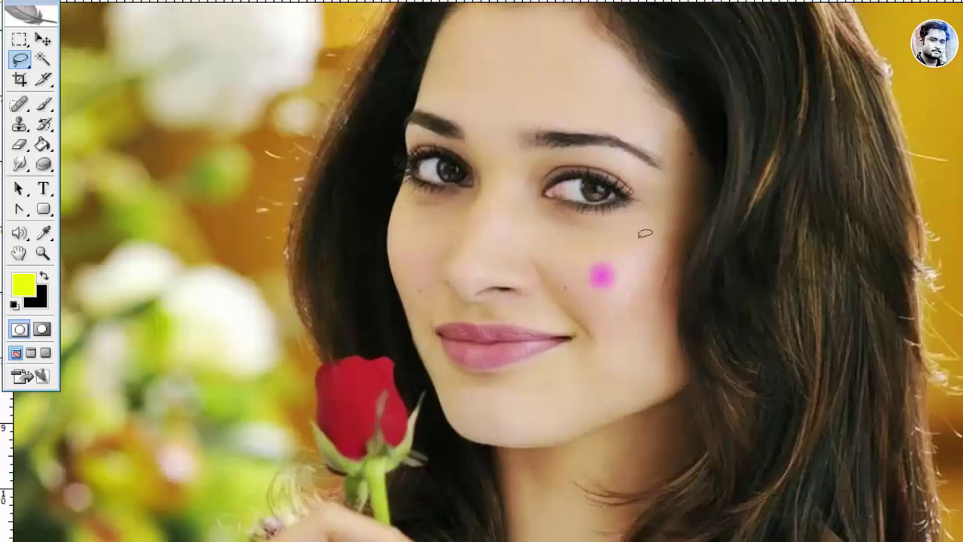
{"action": "left_click_drag", "start_coordinate": [536, 354], "coordinate": [652, 208]}
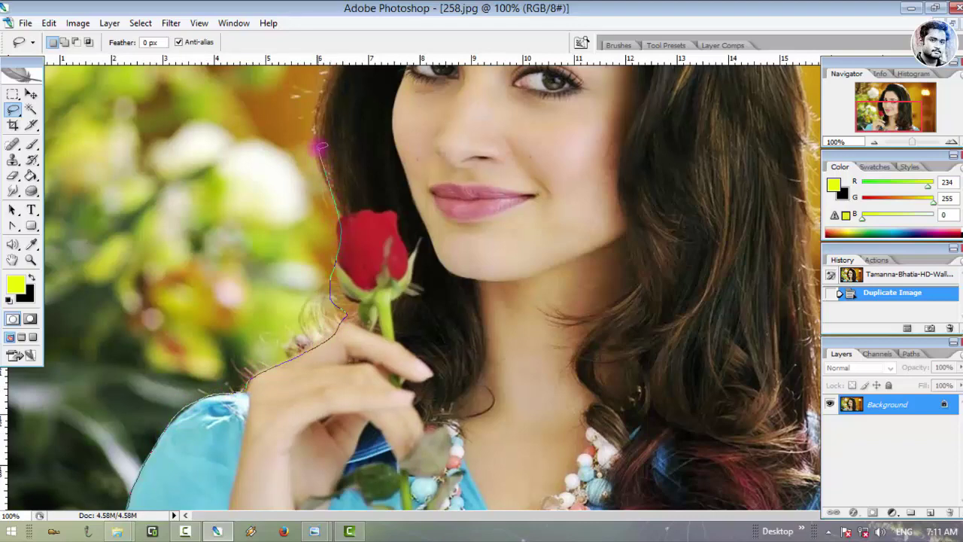
{"action": "left_click_drag", "start_coordinate": [320, 147], "coordinate": [319, 149]}
{"action": "left_click_drag", "start_coordinate": [356, 155], "coordinate": [353, 311]}
{"action": "key", "text": "ctrl+z"}
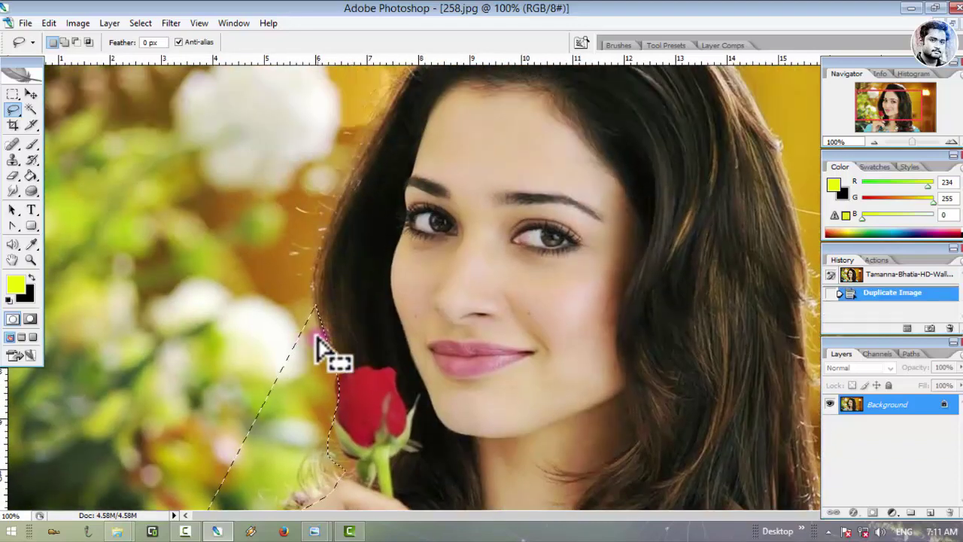
Trace freehand around the woman's shoulders, hand, rose and hair with the Lasso, closing the selection along the photo's bottom edge
{"action": "left_click_drag", "start_coordinate": [305, 418], "coordinate": [306, 275]}
{"action": "left_click_drag", "start_coordinate": [214, 423], "coordinate": [217, 349]}
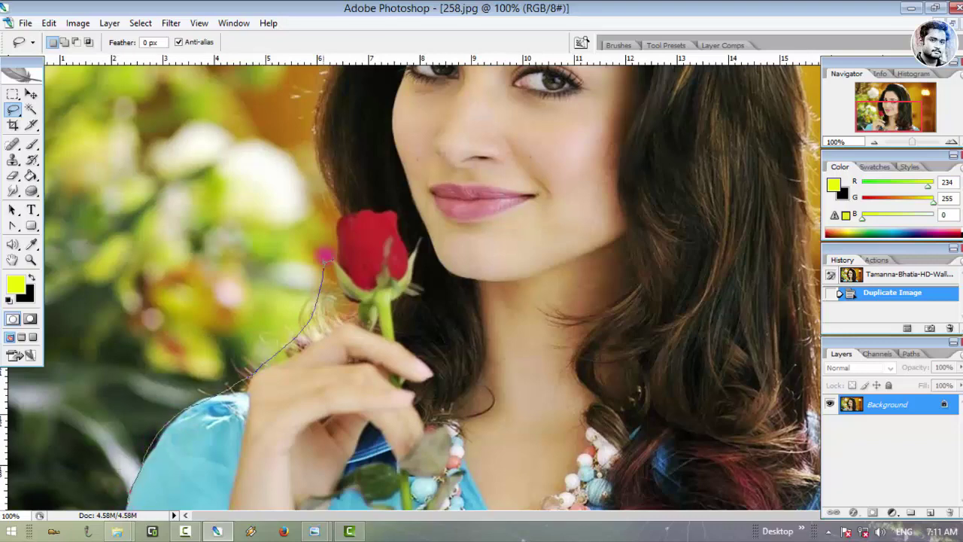
{"action": "left_click_drag", "start_coordinate": [307, 168], "coordinate": [283, 380]}
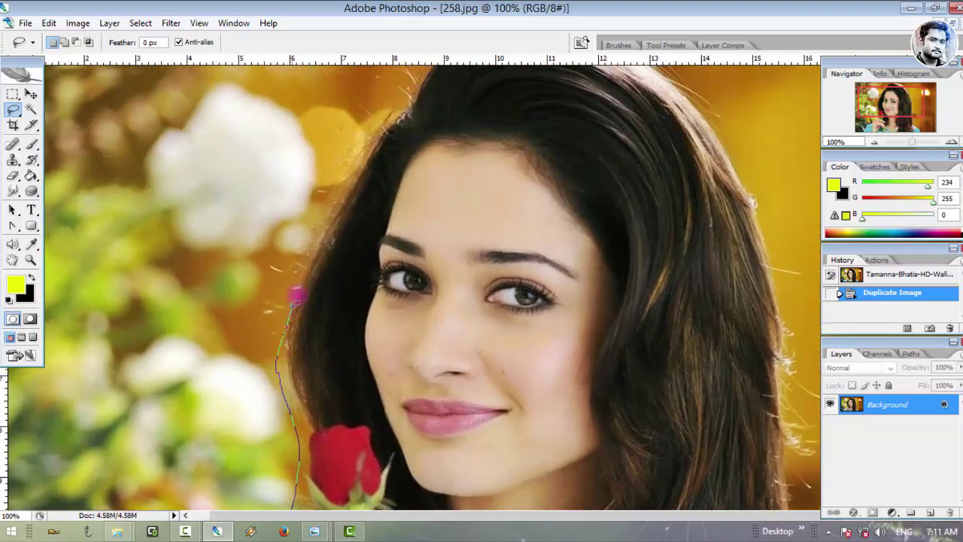
{"action": "mouse_move", "coordinate": [350, 178]}
{"action": "left_mouse_down"}
{"action": "mouse_move", "coordinate": [311, 387]}
{"action": "mouse_move", "coordinate": [293, 305]}
{"action": "mouse_move", "coordinate": [311, 226]}
{"action": "mouse_move", "coordinate": [346, 160]}
{"action": "left_mouse_up"}
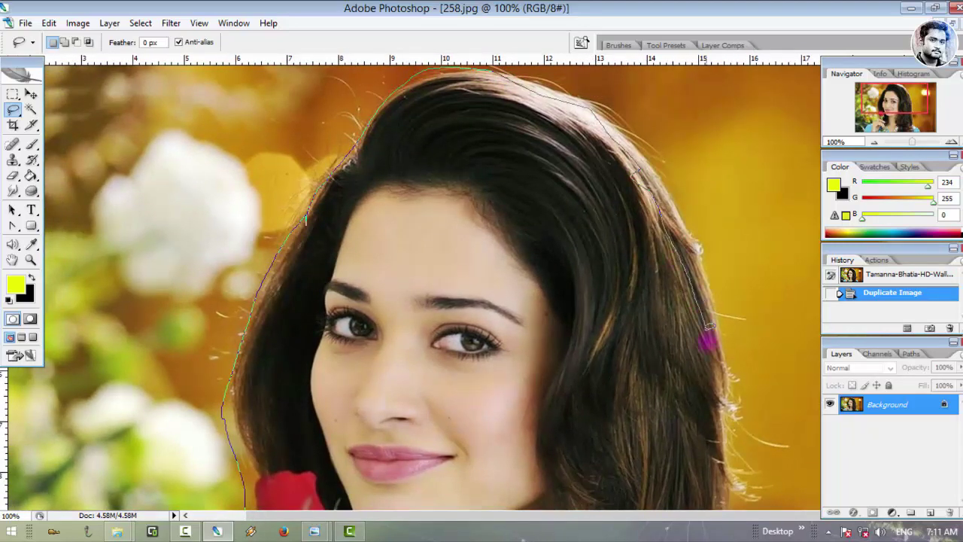
{"action": "left_click_drag", "start_coordinate": [671, 249], "coordinate": [580, 70]}
{"action": "mouse_move", "coordinate": [640, 376]}
{"action": "left_mouse_down"}
{"action": "mouse_move", "coordinate": [536, 239]}
{"action": "mouse_move", "coordinate": [605, 371]}
{"action": "left_mouse_up"}
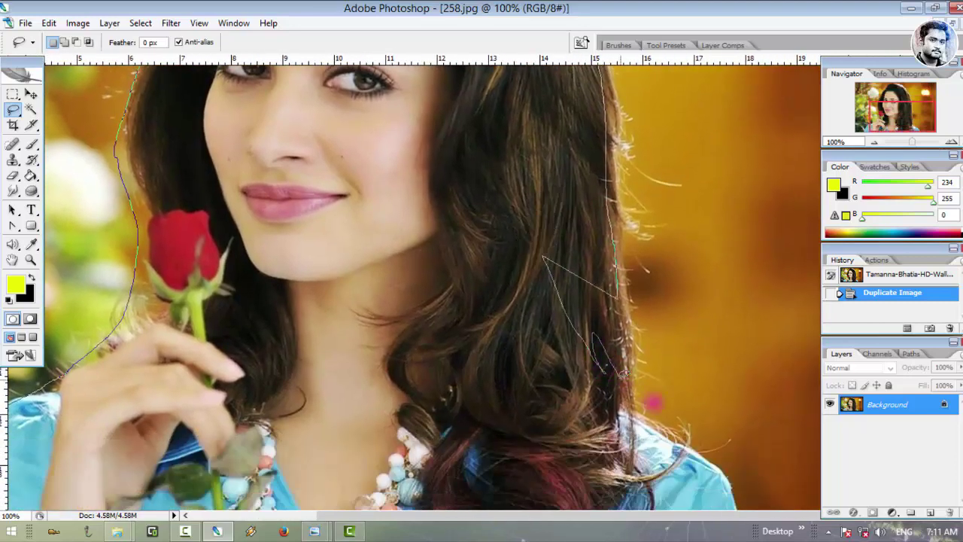
{"action": "mouse_move", "coordinate": [459, 498]}
{"action": "left_mouse_down"}
{"action": "mouse_move", "coordinate": [813, 456]}
{"action": "mouse_move", "coordinate": [564, 490]}
{"action": "mouse_move", "coordinate": [557, 482]}
{"action": "left_mouse_up"}
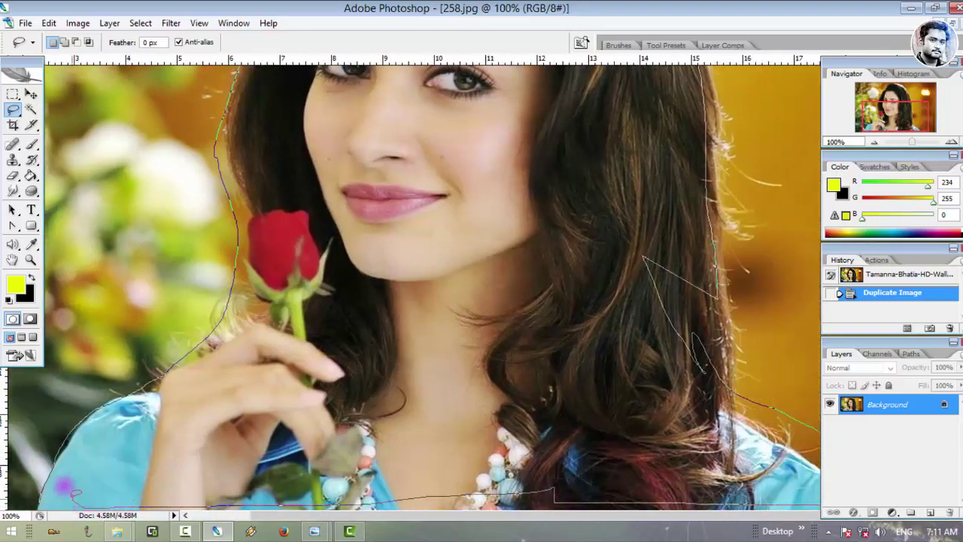
{"action": "left_click", "coordinate": [45, 491]}
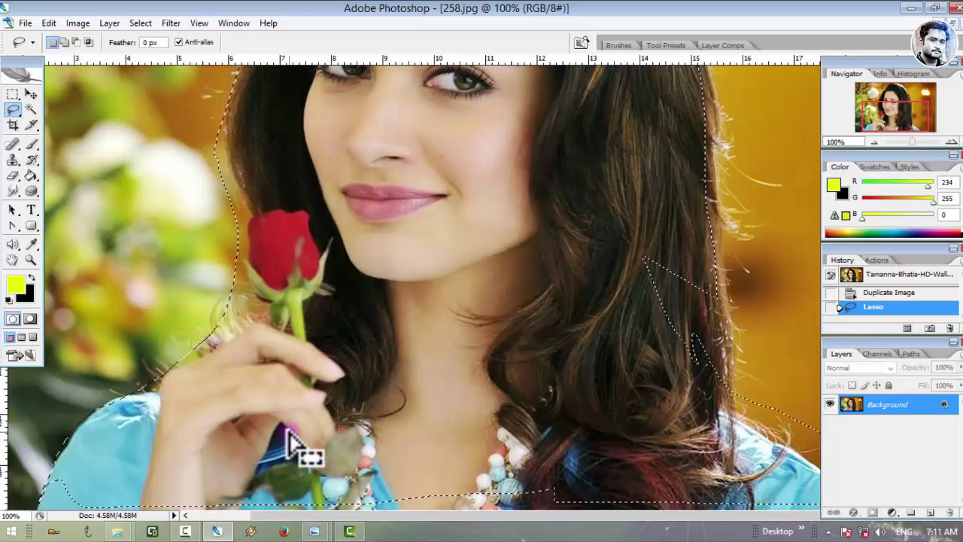
Create a new blank document and place its window beside the restored photo window
{"action": "key", "text": "ctrl+minus"}
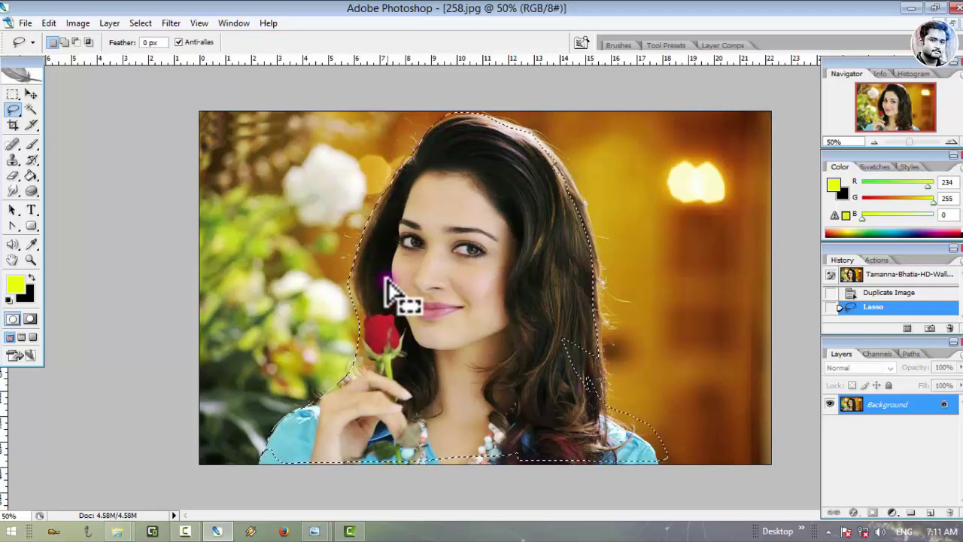
{"action": "left_click", "coordinate": [941, 22]}
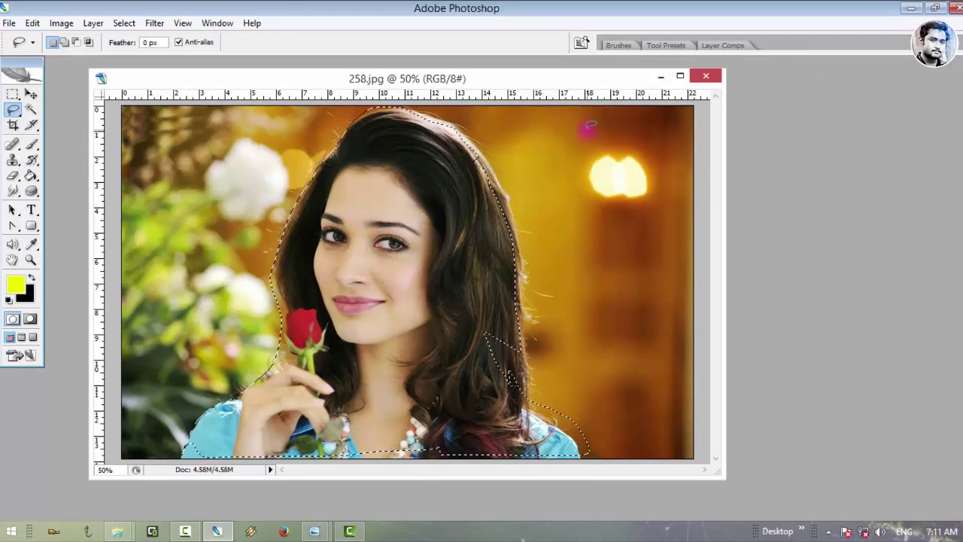
{"action": "left_click", "coordinate": [7, 24]}
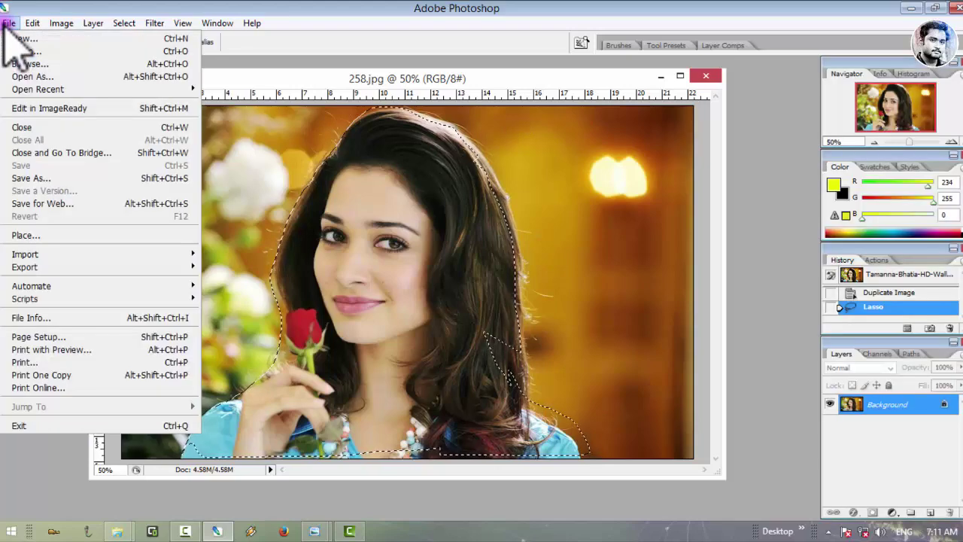
{"action": "left_click", "coordinate": [23, 38]}
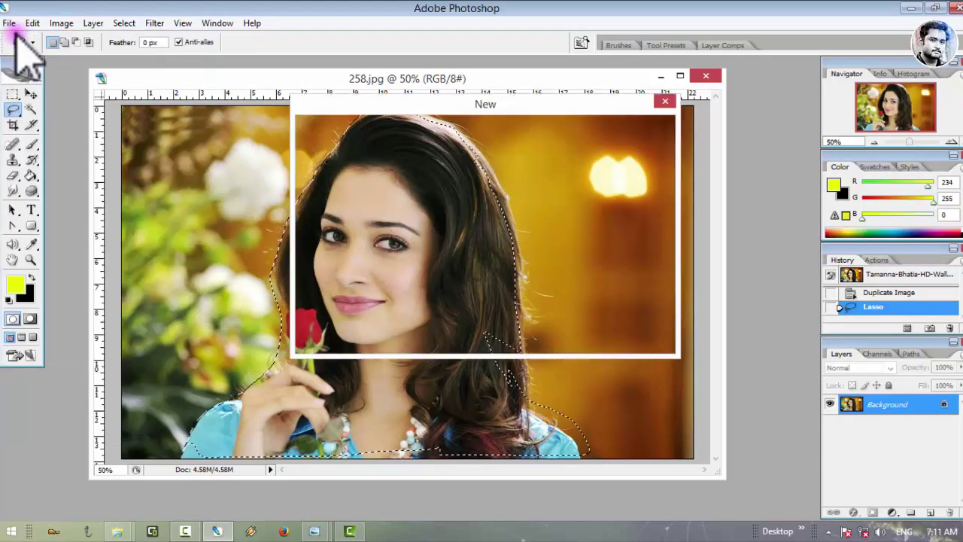
{"action": "left_click", "coordinate": [624, 127]}
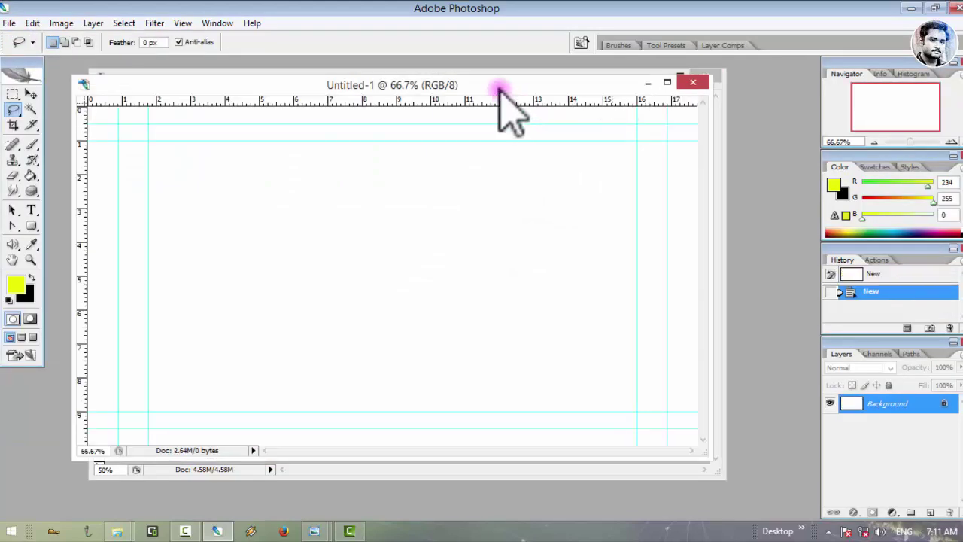
{"action": "left_click_drag", "start_coordinate": [505, 108], "coordinate": [857, 131]}
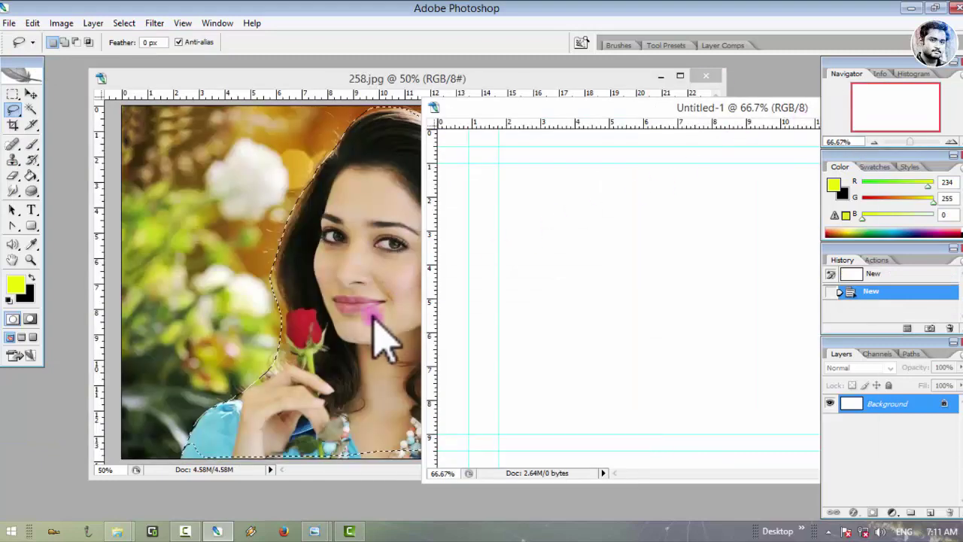
Move the lassoed woman from 258.jpg into the blank Untitled-1 document with the Move Tool
{"action": "left_click", "coordinate": [342, 290]}
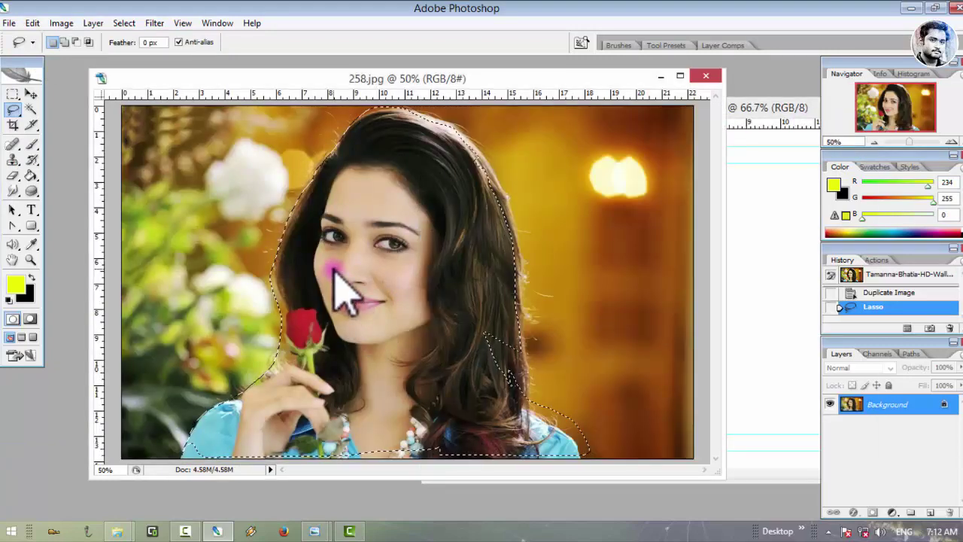
{"action": "left_click", "coordinate": [30, 93]}
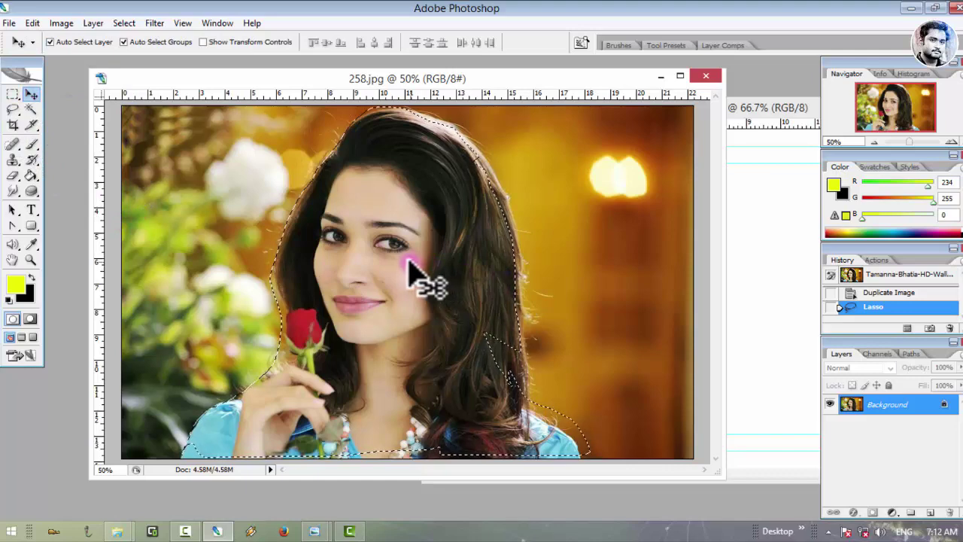
{"action": "mouse_move", "coordinate": [408, 271]}
{"action": "left_mouse_down"}
{"action": "mouse_move", "coordinate": [631, 284]}
{"action": "mouse_move", "coordinate": [742, 311]}
{"action": "mouse_move", "coordinate": [763, 305]}
{"action": "left_mouse_up"}
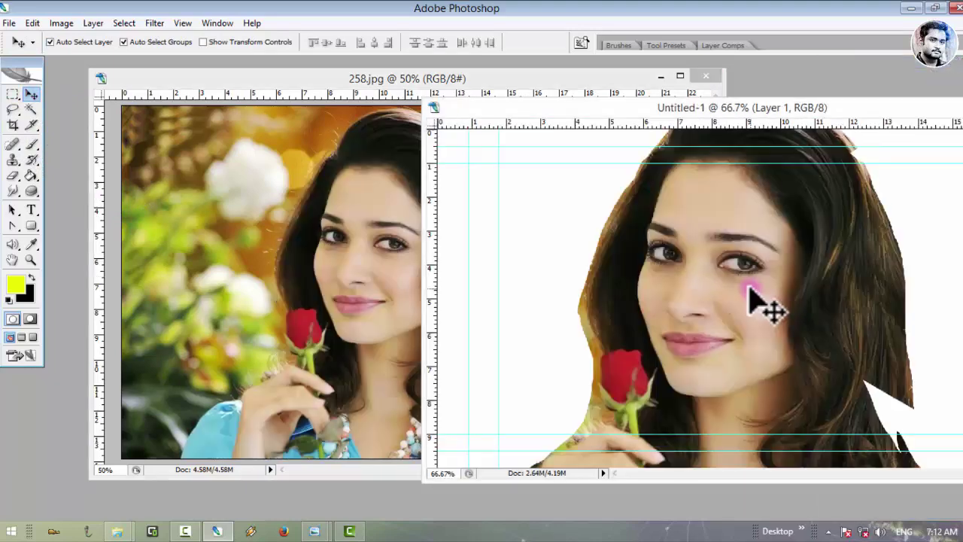
Arrange the Untitled-1 window beside the original photo and shift the woman cut-out slightly right and down on the canvas
{"action": "left_click_drag", "start_coordinate": [657, 110], "coordinate": [482, 81]}
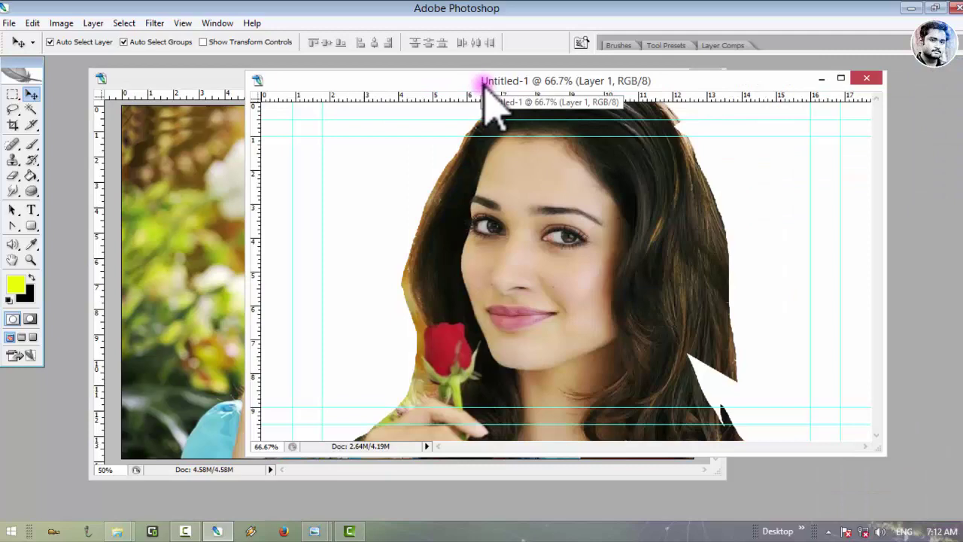
{"action": "key", "text": "ctrl+0"}
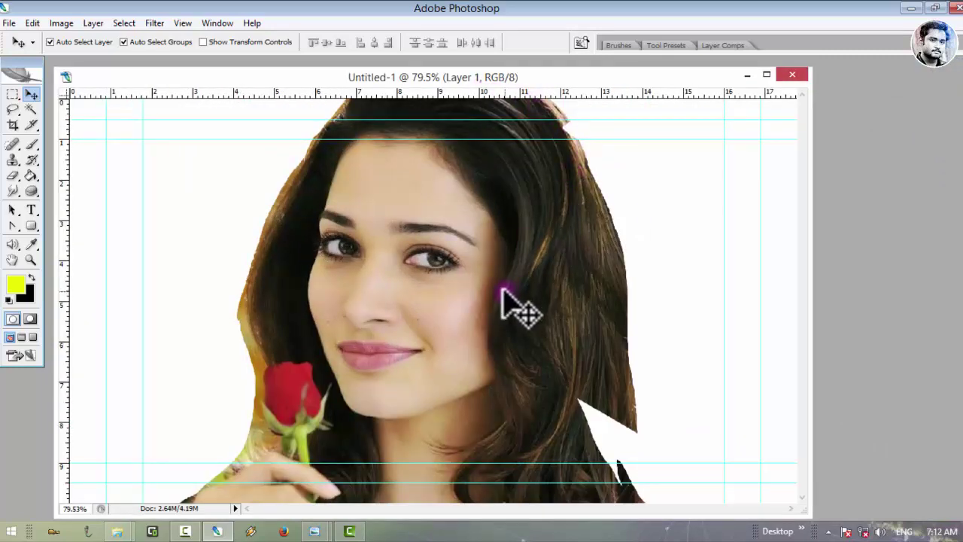
{"action": "key", "text": "ctrl+minus"}
{"action": "key", "text": "ctrl+minus"}
{"action": "key", "text": "ctrl+plus"}
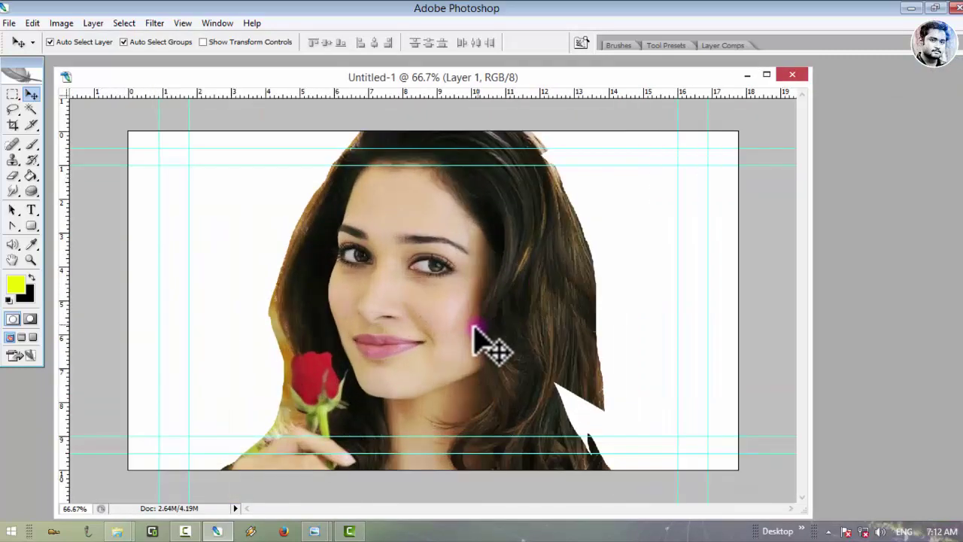
{"action": "left_click_drag", "start_coordinate": [446, 78], "coordinate": [735, 91]}
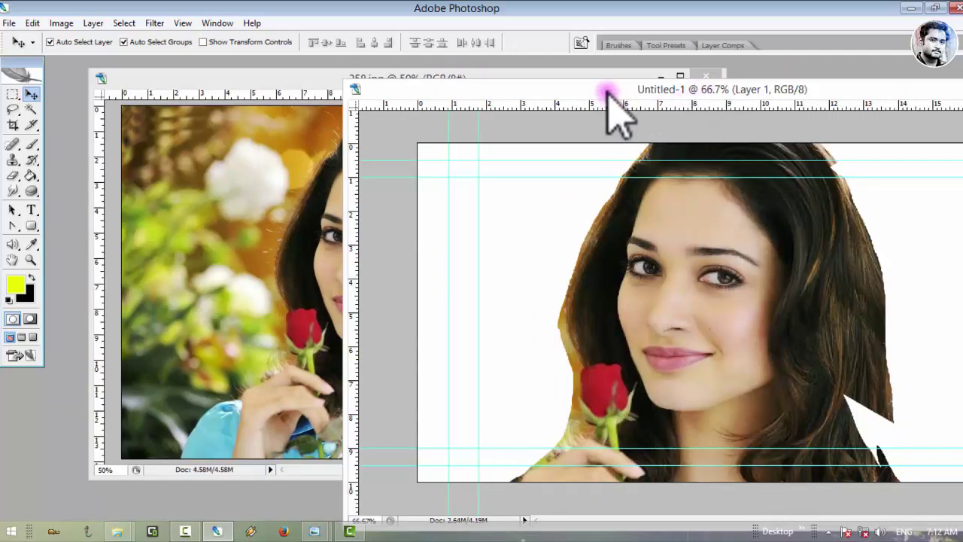
{"action": "left_click_drag", "start_coordinate": [608, 90], "coordinate": [760, 73]}
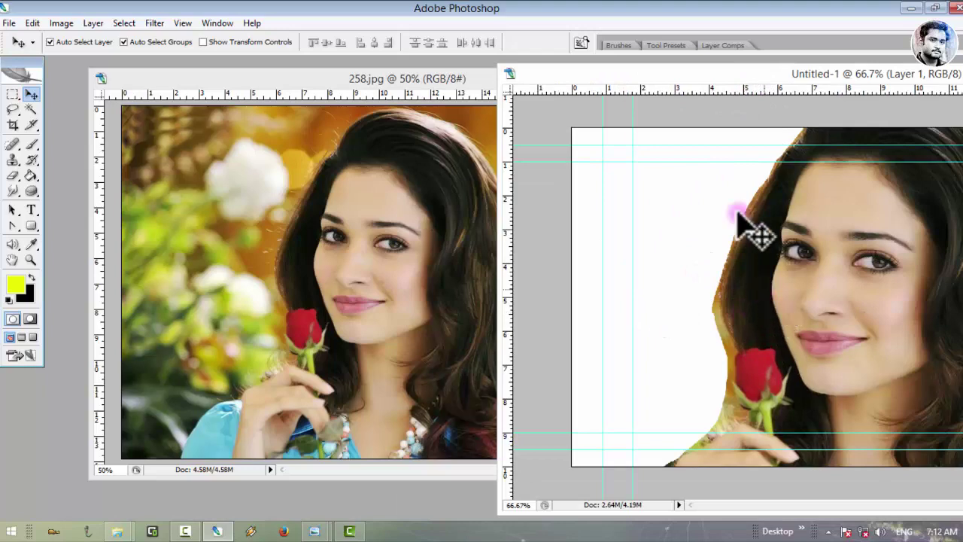
{"action": "left_click_drag", "start_coordinate": [721, 74], "coordinate": [603, 70]}
{"action": "left_click_drag", "start_coordinate": [793, 258], "coordinate": [813, 278]}
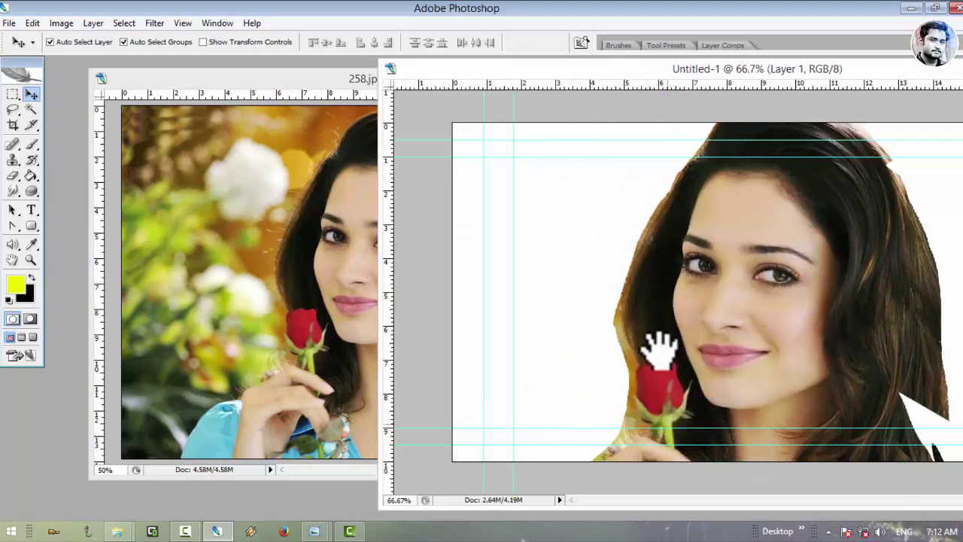
Inspect the cut-out's edge along the hair, rose and hand at 200% for leftover background
{"action": "key", "text": "ctrl+alt+0"}
{"action": "key", "text": "ctrl+plus"}
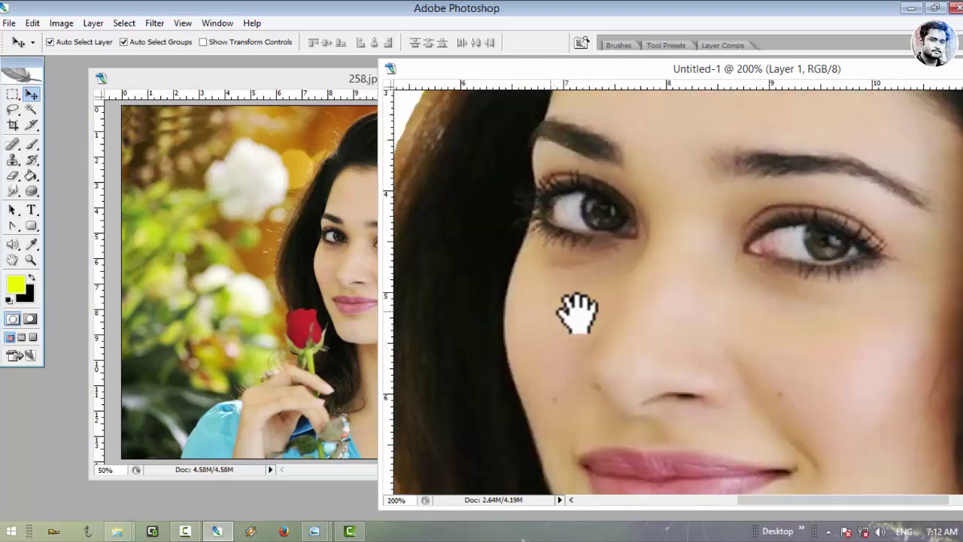
{"action": "left_click_drag", "start_coordinate": [470, 301], "coordinate": [714, 222]}
{"action": "left_click_drag", "start_coordinate": [671, 406], "coordinate": [708, 171]}
{"action": "left_click_drag", "start_coordinate": [698, 345], "coordinate": [707, 338]}
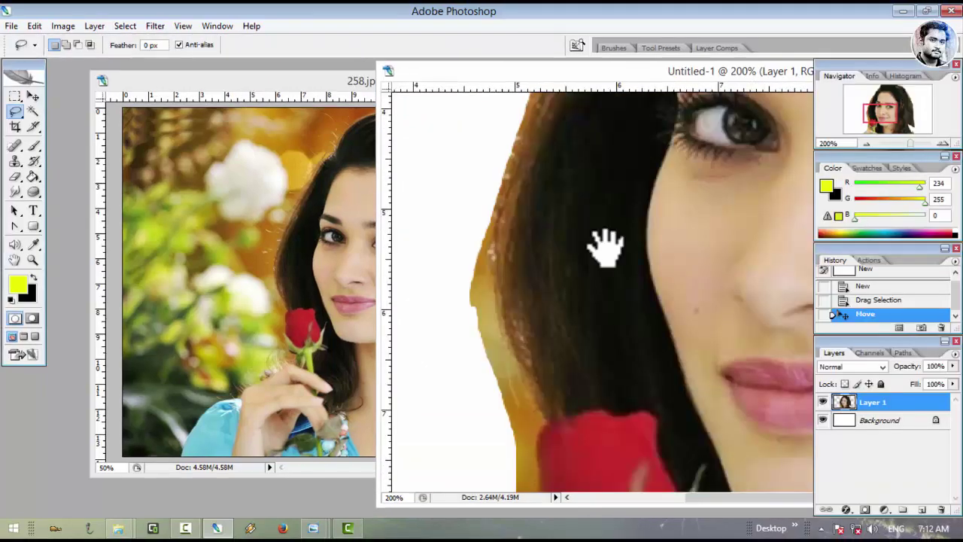
{"action": "left_click_drag", "start_coordinate": [606, 248], "coordinate": [676, 147]}
{"action": "left_click_drag", "start_coordinate": [606, 376], "coordinate": [592, 250]}
{"action": "left_click_drag", "start_coordinate": [511, 404], "coordinate": [591, 403]}
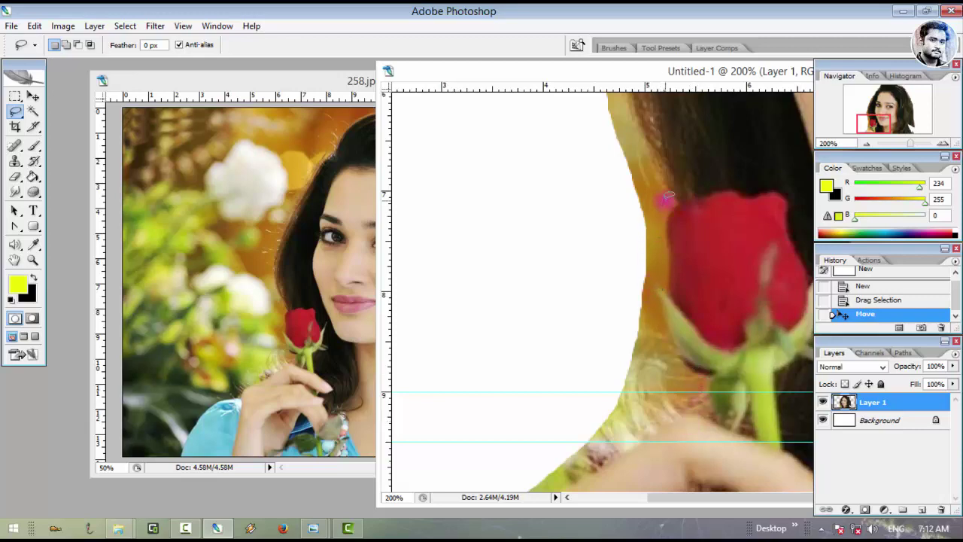
{"action": "key", "text": "space"}
{"action": "left_click_drag", "start_coordinate": [666, 204], "coordinate": [664, 277]}
{"action": "left_click_drag", "start_coordinate": [656, 150], "coordinate": [652, 248]}
{"action": "left_click_drag", "start_coordinate": [608, 219], "coordinate": [602, 386]}
{"action": "left_click_drag", "start_coordinate": [653, 143], "coordinate": [586, 324]}
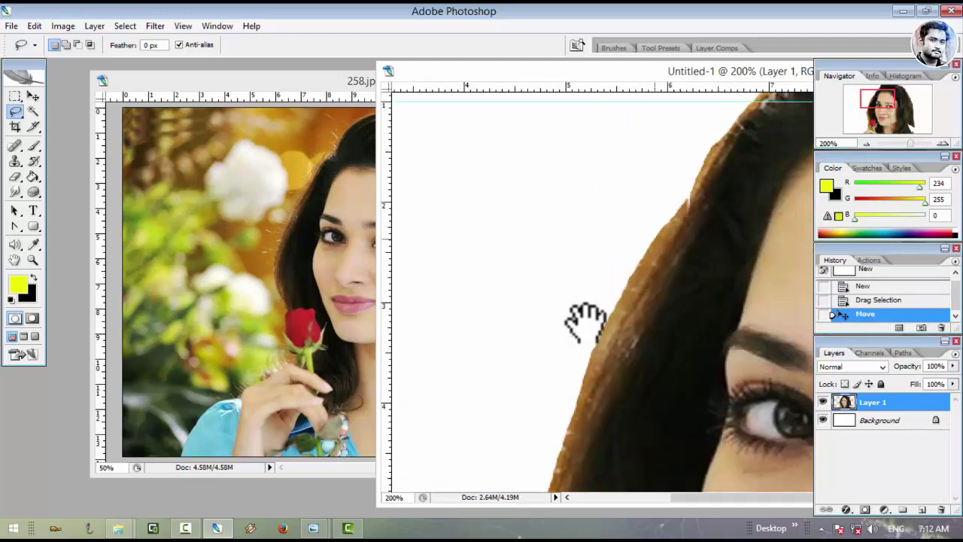
Close the Untitled-1 document without saving the cut-out
{"action": "left_click", "coordinate": [509, 209]}
{"action": "key", "text": "Tab"}
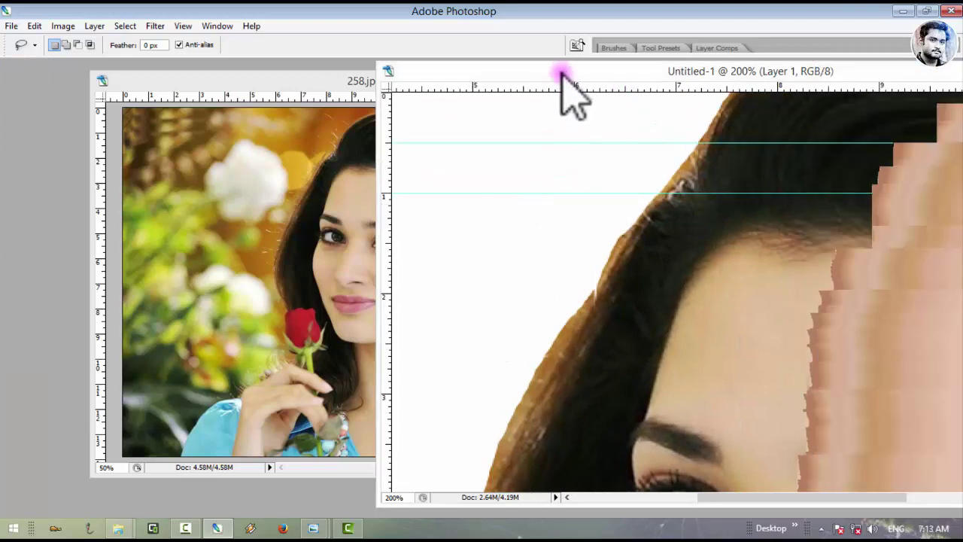
{"action": "left_click_drag", "start_coordinate": [563, 74], "coordinate": [196, 77]}
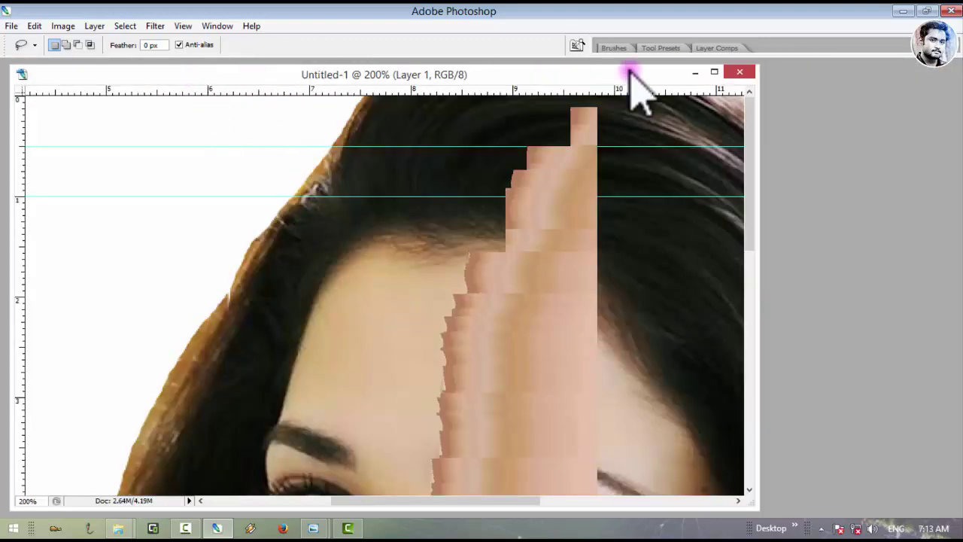
{"action": "key", "text": "Tab"}
{"action": "left_click", "coordinate": [740, 72]}
{"action": "left_click", "coordinate": [512, 211]}
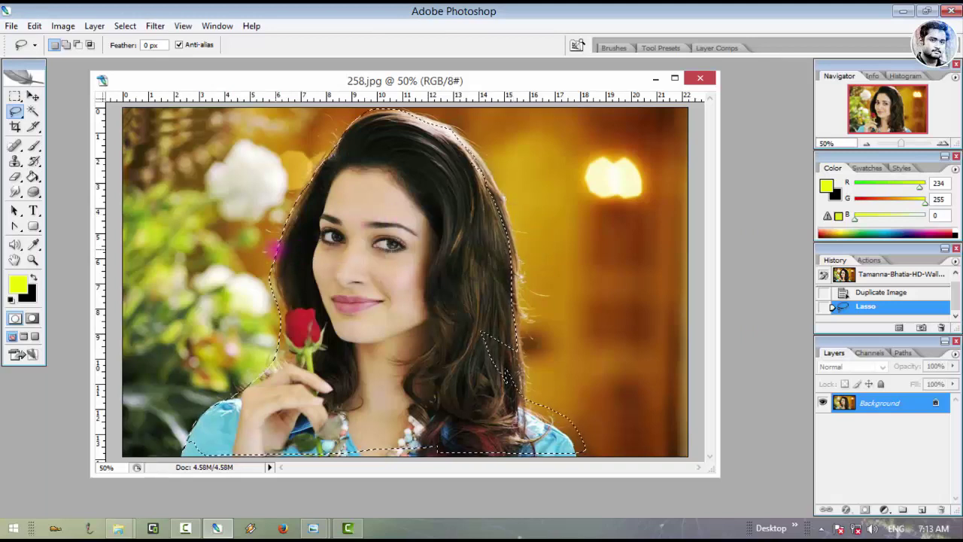
Clear the lasso selection on 258.jpg, switch to the Polygonal Lasso Tool and reposition the photo window slightly
{"action": "left_click", "coordinate": [278, 256]}
{"action": "right_click", "coordinate": [15, 113]}
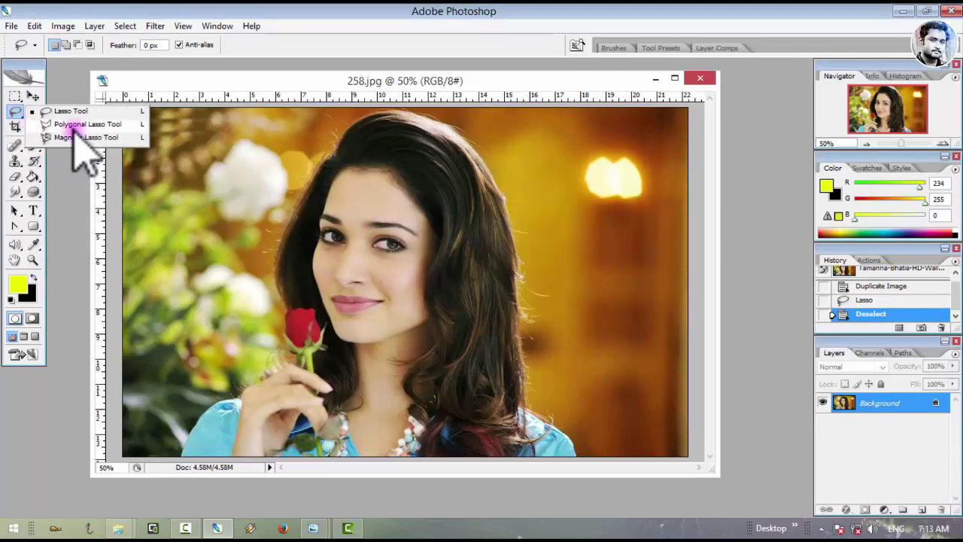
{"action": "left_click_drag", "start_coordinate": [71, 127], "coordinate": [72, 126]}
{"action": "key", "text": "Tab"}
{"action": "key", "text": "Tab"}
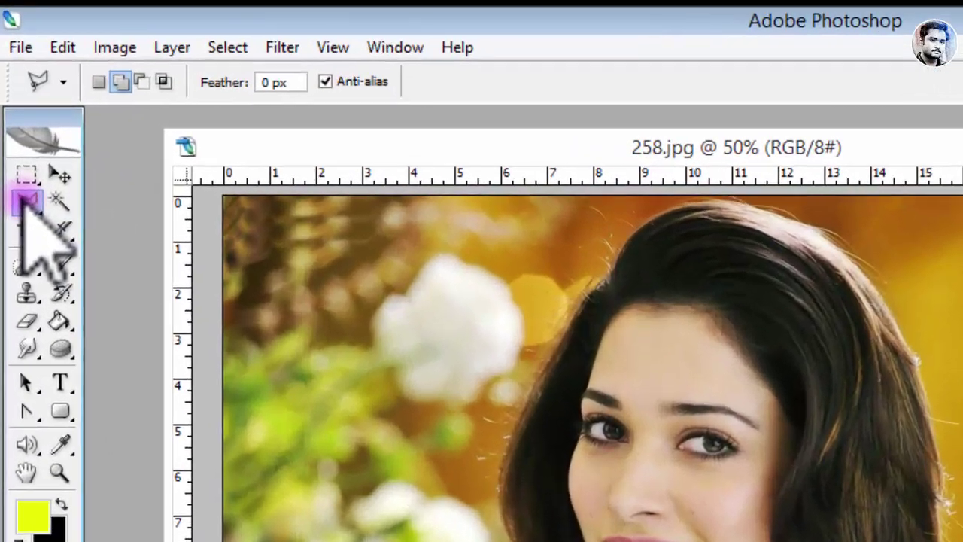
{"action": "mouse_move", "coordinate": [24, 200]}
{"action": "left_mouse_down"}
{"action": "mouse_move", "coordinate": [43, 196]}
{"action": "mouse_move", "coordinate": [86, 226]}
{"action": "left_mouse_up"}
{"action": "key", "text": "Tab"}
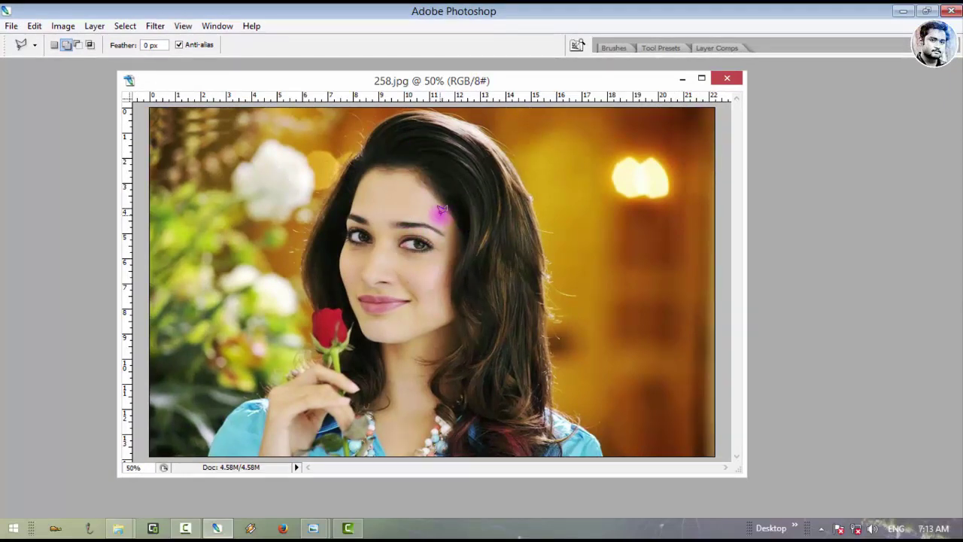
{"action": "left_click_drag", "start_coordinate": [415, 81], "coordinate": [446, 75]}
{"action": "key", "text": "Tab"}
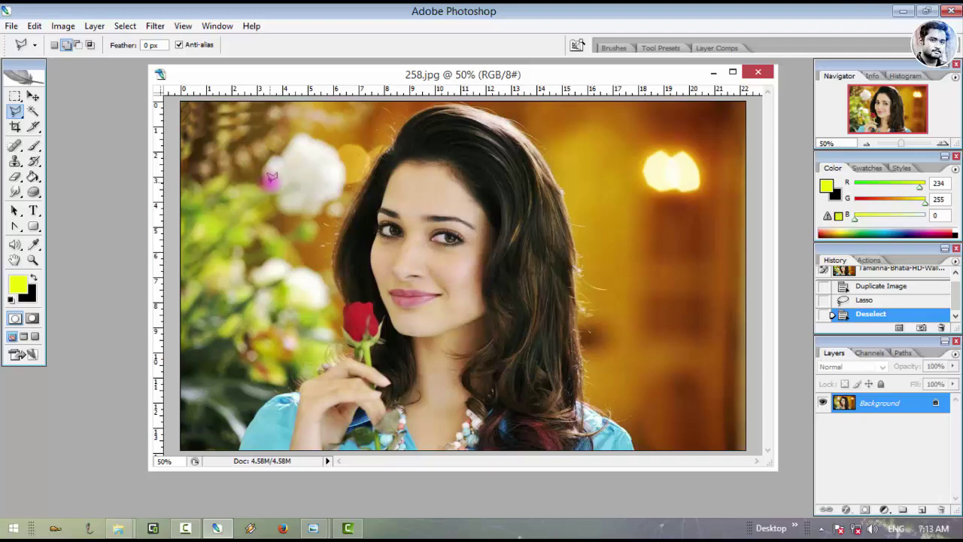
Magnify 258.jpg to 200% and display it in full screen mode with the menu bar, hiding the tool panels
{"action": "key", "text": "ctrl+plus"}
{"action": "key", "text": "ctrl+plus"}
{"action": "key", "text": "ctrl+plus"}
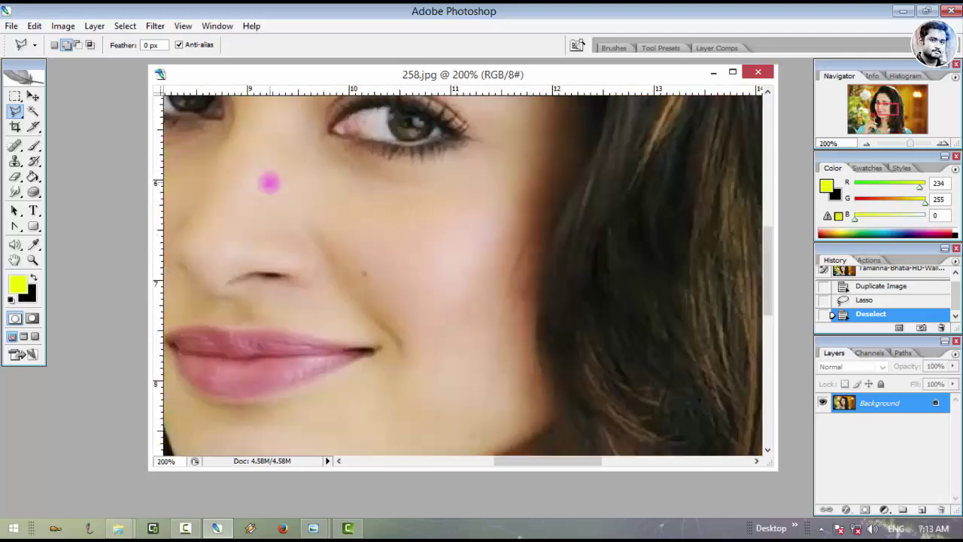
{"action": "left_click_drag", "start_coordinate": [290, 185], "coordinate": [572, 124]}
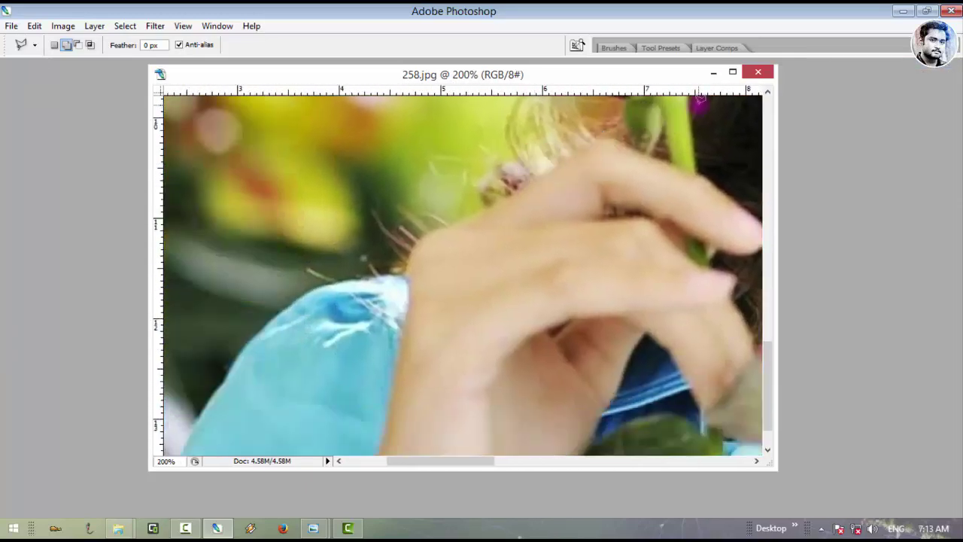
{"action": "left_click", "coordinate": [734, 71]}
{"action": "key", "text": "Tab"}
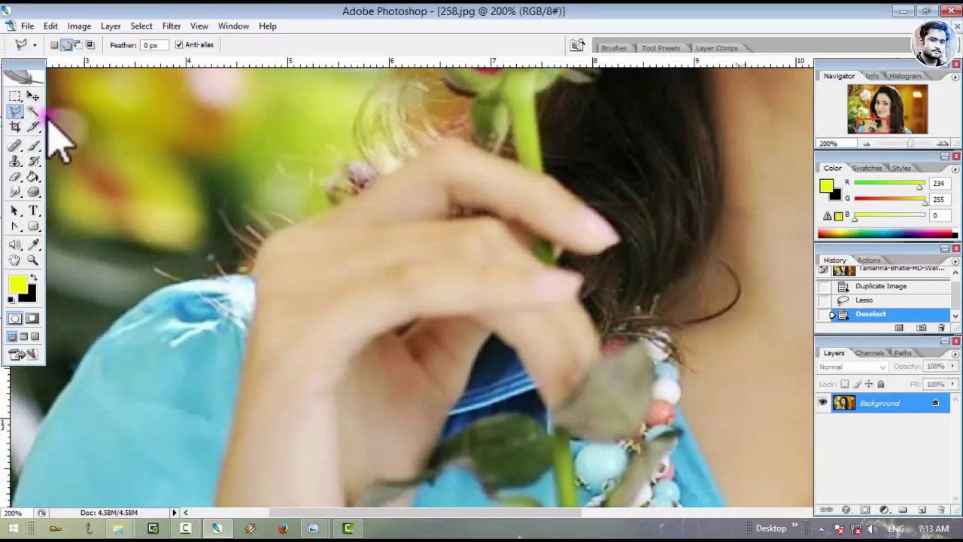
{"action": "key", "text": "Tab"}
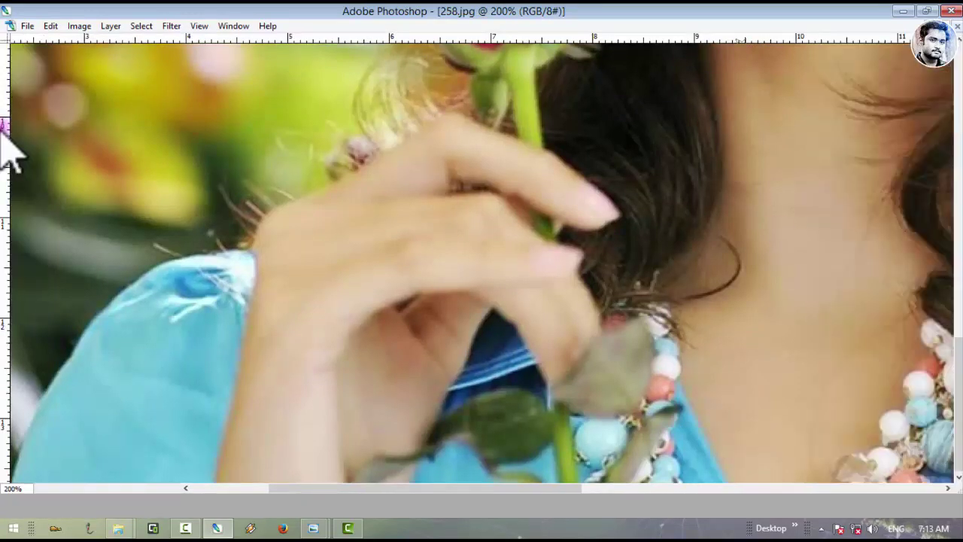
{"action": "key", "text": "f"}
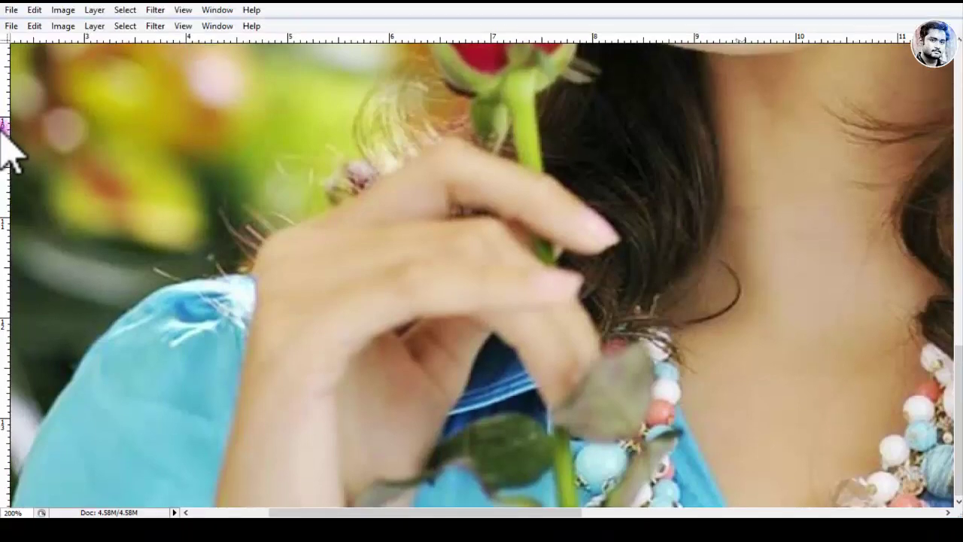
{"action": "key", "text": "f"}
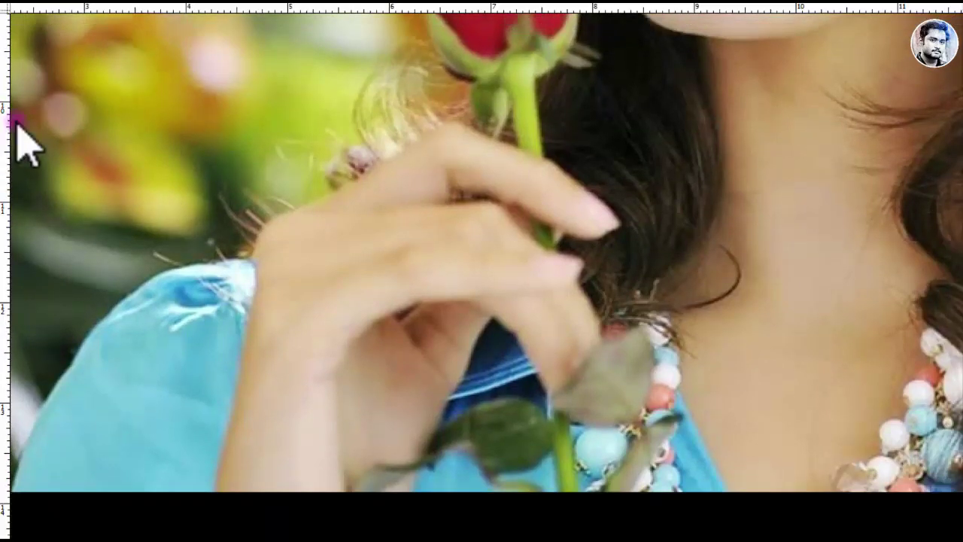
{"action": "key", "text": "f"}
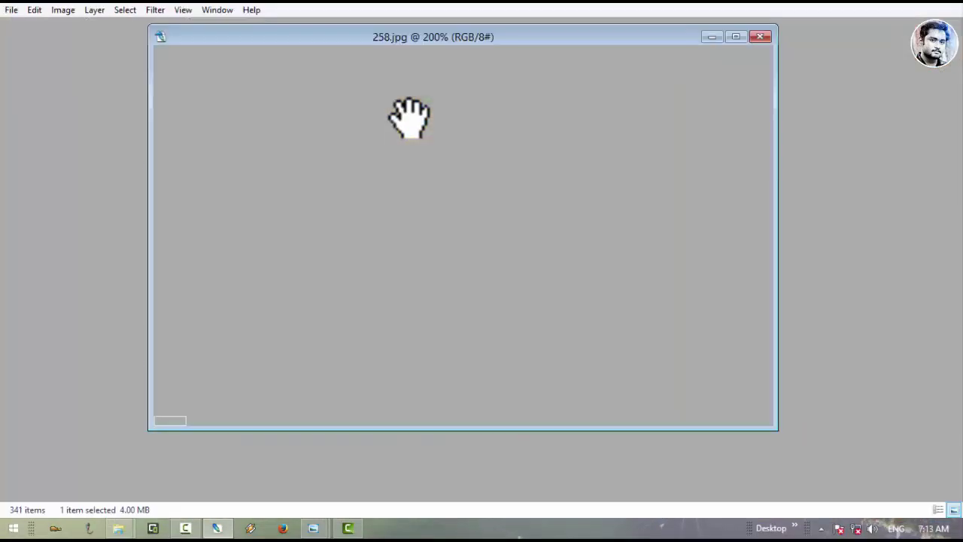
{"action": "key", "text": "f"}
Start a polygonal lasso outline where the blue sleeve meets the photo's lower edge and trace the sleeve up to the hand
{"action": "left_click_drag", "start_coordinate": [365, 360], "coordinate": [640, 210]}
{"action": "left_click_drag", "start_coordinate": [482, 290], "coordinate": [436, 411]}
{"action": "left_click_drag", "start_coordinate": [340, 429], "coordinate": [363, 414]}
{"action": "mouse_move", "coordinate": [497, 300]}
{"action": "left_mouse_down"}
{"action": "mouse_move", "coordinate": [472, 321]}
{"action": "mouse_move", "coordinate": [320, 346]}
{"action": "mouse_move", "coordinate": [529, 246]}
{"action": "mouse_move", "coordinate": [426, 308]}
{"action": "mouse_move", "coordinate": [684, 179]}
{"action": "mouse_move", "coordinate": [511, 301]}
{"action": "left_mouse_up"}
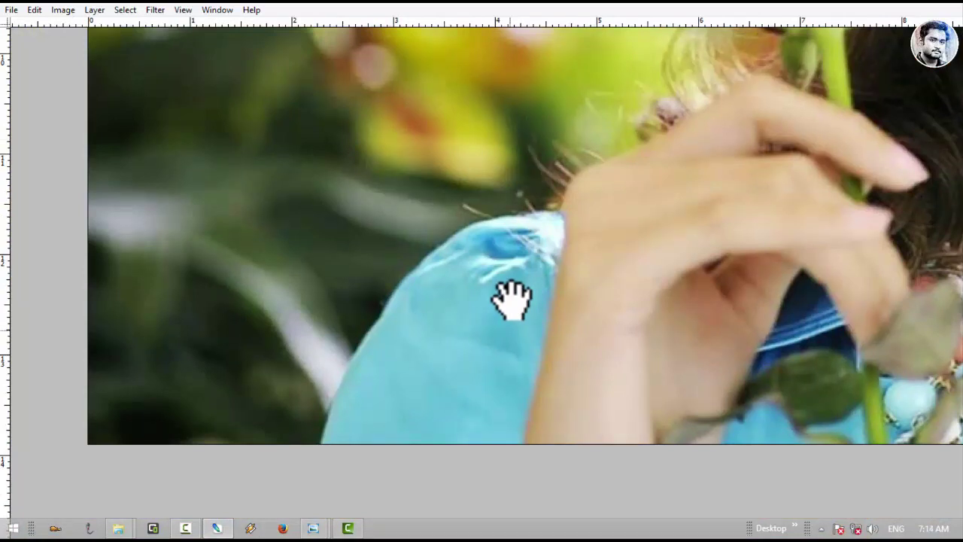
{"action": "left_click", "coordinate": [509, 298]}
{"action": "left_click_drag", "start_coordinate": [348, 365], "coordinate": [433, 310]}
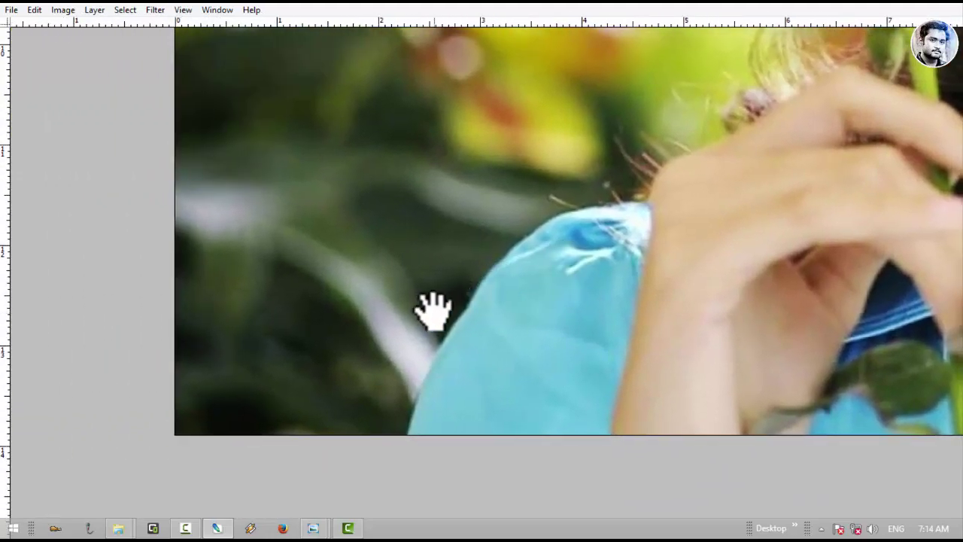
{"action": "key", "text": "ctrl+plus"}
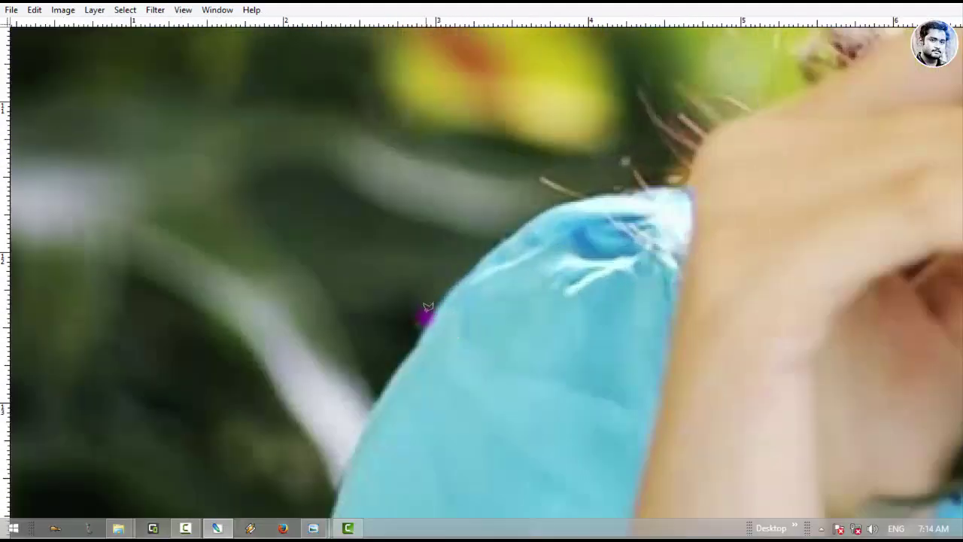
{"action": "left_click_drag", "start_coordinate": [544, 240], "coordinate": [702, 38]}
{"action": "left_click_drag", "start_coordinate": [520, 286], "coordinate": [406, 409]}
{"action": "left_click", "coordinate": [388, 397]}
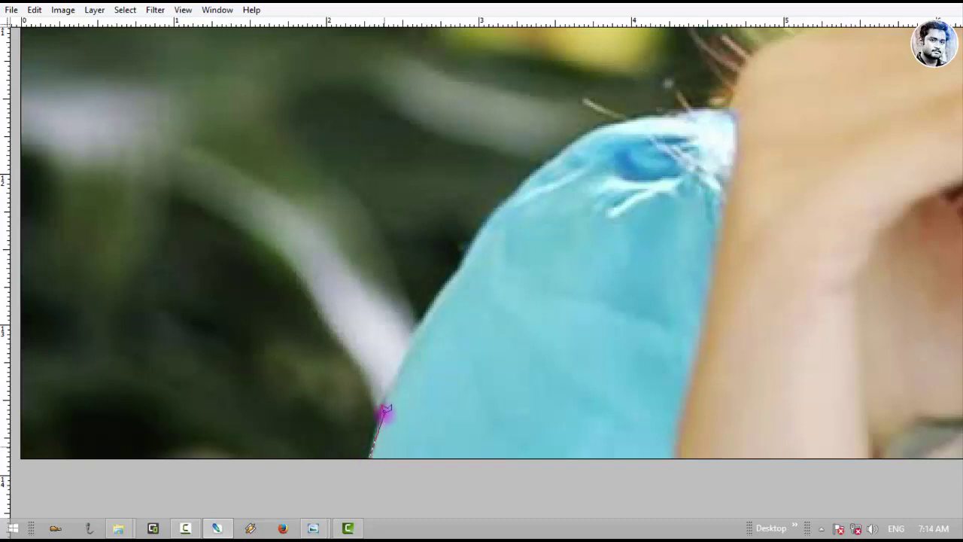
{"action": "left_click_drag", "start_coordinate": [385, 410], "coordinate": [411, 354]}
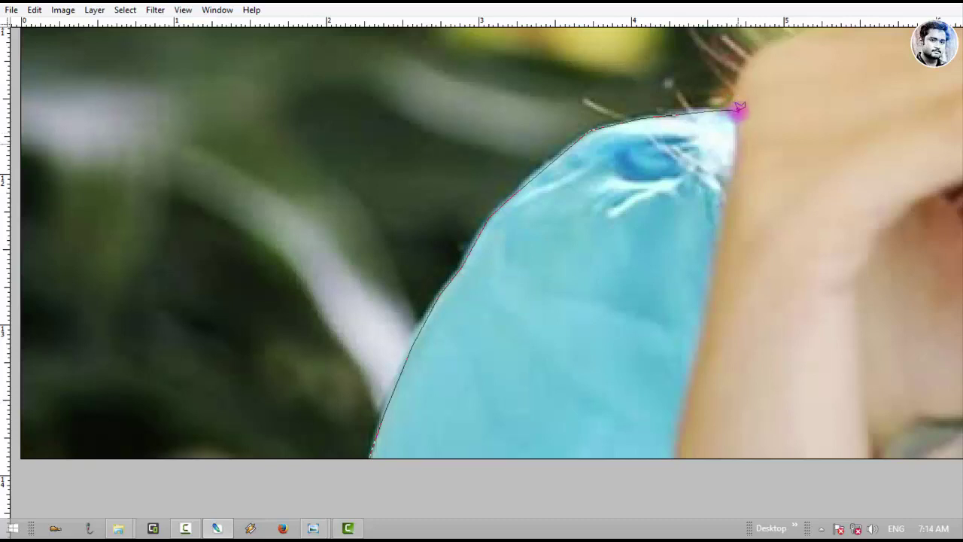
Continue the polygonal outline along the back of the hand and up the stem to the base of the rose
{"action": "key", "text": "space"}
{"action": "left_click_drag", "start_coordinate": [743, 113], "coordinate": [374, 454]}
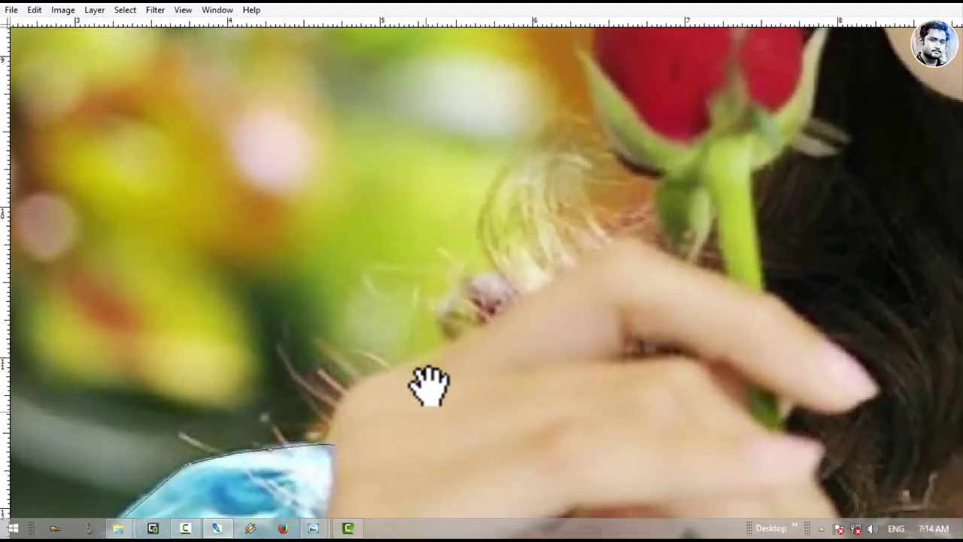
{"action": "left_click_drag", "start_coordinate": [429, 385], "coordinate": [420, 398]}
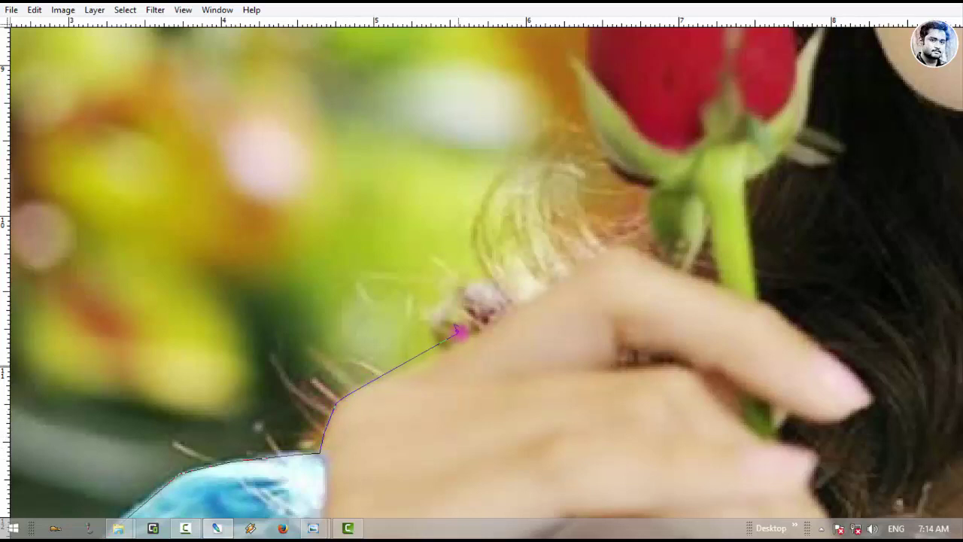
{"action": "left_click", "coordinate": [491, 324]}
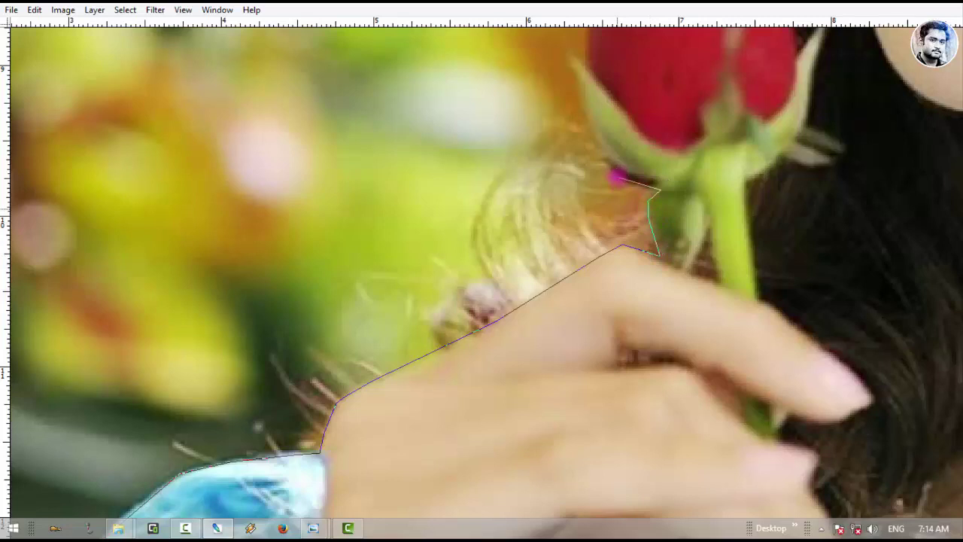
{"action": "left_click", "coordinate": [617, 176]}
Trace the outline around the rose, the hair and the far shoulder, and close the selection at the starting sleeve
{"action": "left_click_drag", "start_coordinate": [620, 184], "coordinate": [652, 363]}
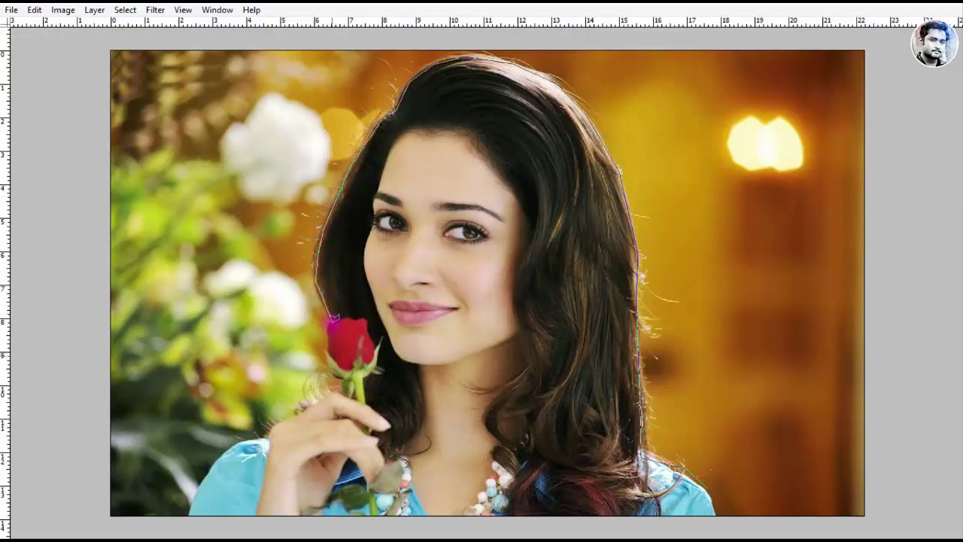
{"action": "scroll", "coordinate": [333, 320], "scroll_direction": "up", "scroll_amount": 2}
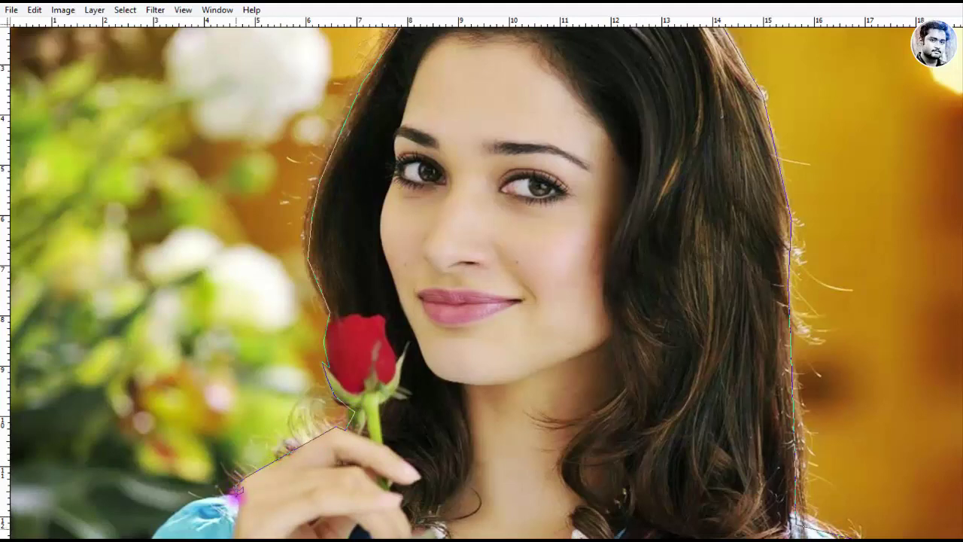
{"action": "mouse_move", "coordinate": [234, 491]}
{"action": "left_mouse_down"}
{"action": "mouse_move", "coordinate": [398, 452]}
{"action": "mouse_move", "coordinate": [423, 387]}
{"action": "left_mouse_up"}
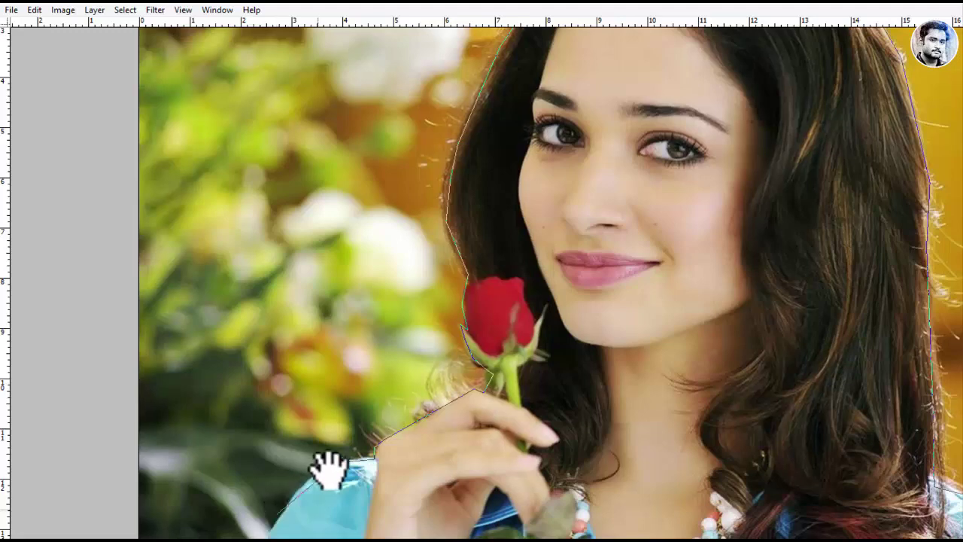
{"action": "double_click", "coordinate": [281, 511]}
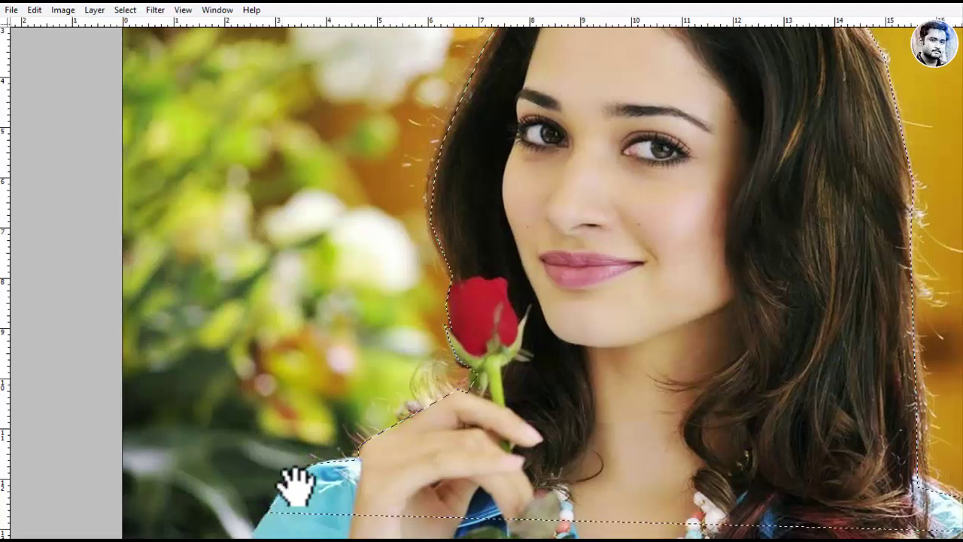
Check the selection outline around the whole woman and return 258.jpg to standard screen mode with the panels shown
{"action": "left_click_drag", "start_coordinate": [294, 490], "coordinate": [329, 387]}
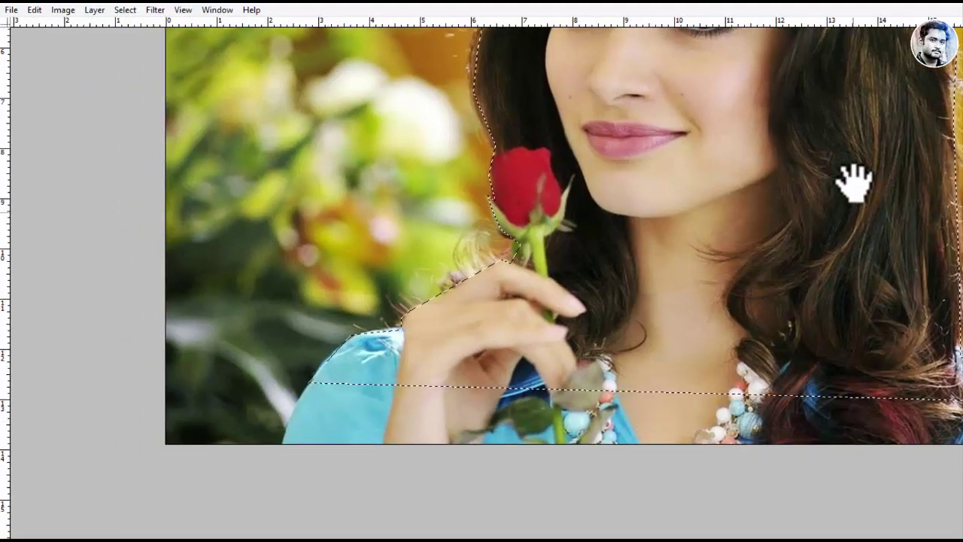
{"action": "left_click_drag", "start_coordinate": [813, 73], "coordinate": [516, 294]}
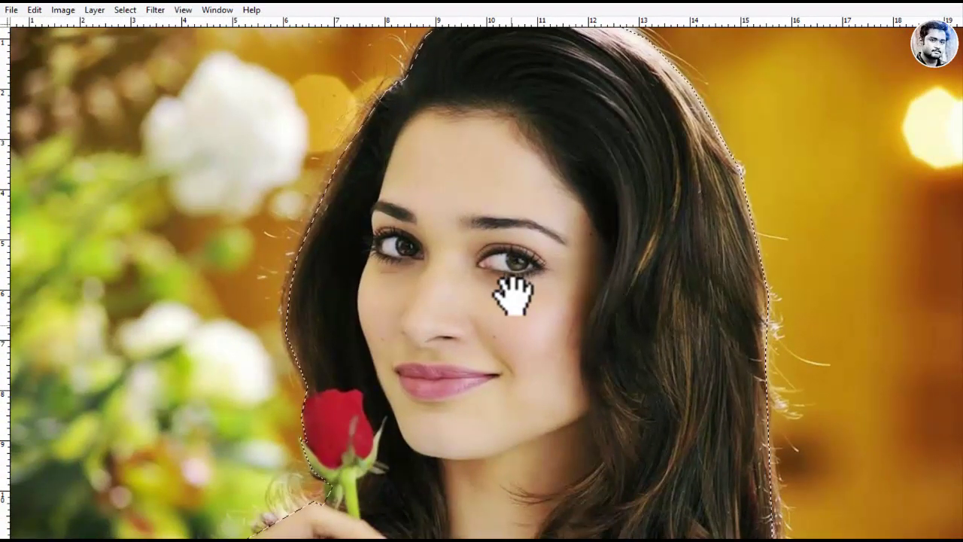
{"action": "key", "text": "ctrl+minus"}
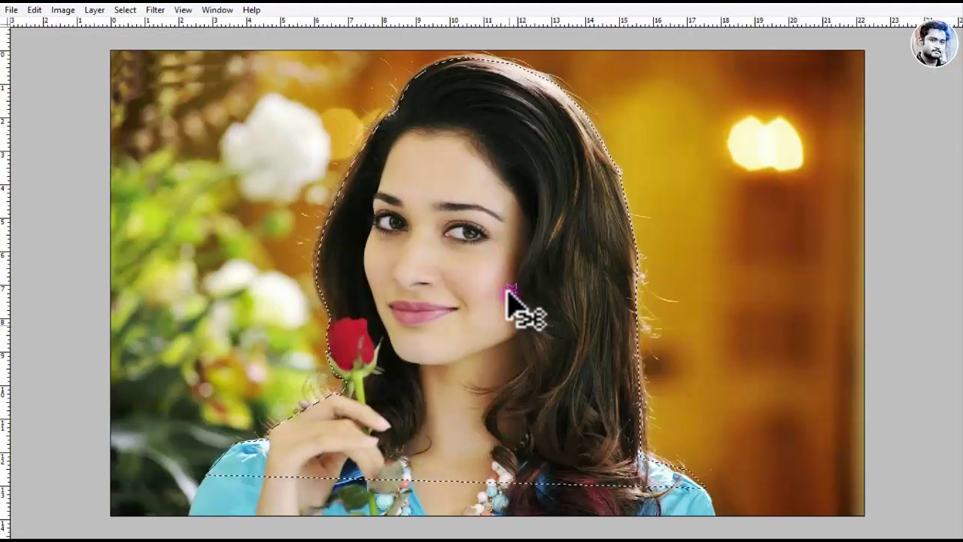
{"action": "key", "text": "f"}
{"action": "key", "text": "f"}
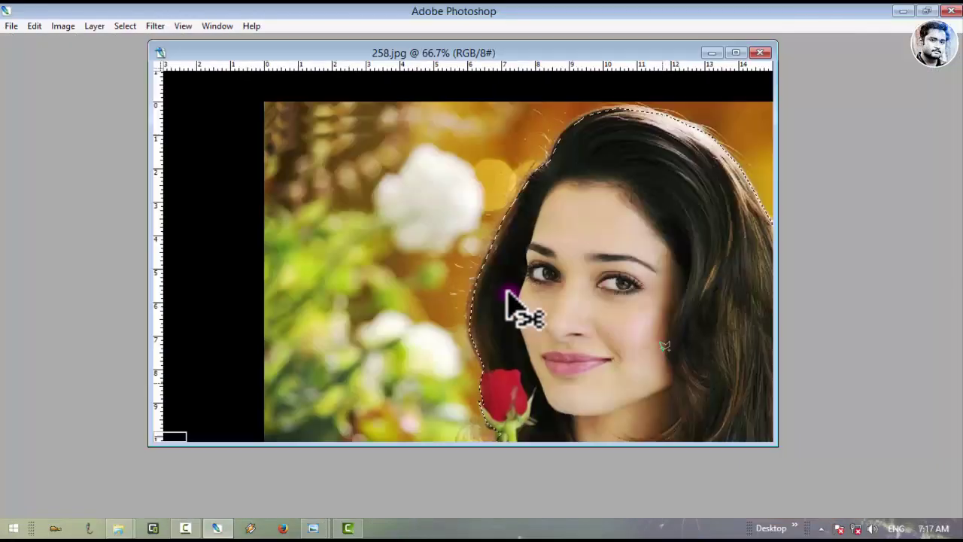
{"action": "key", "text": "f"}
{"action": "key", "text": "f"}
{"action": "key", "text": "f"}
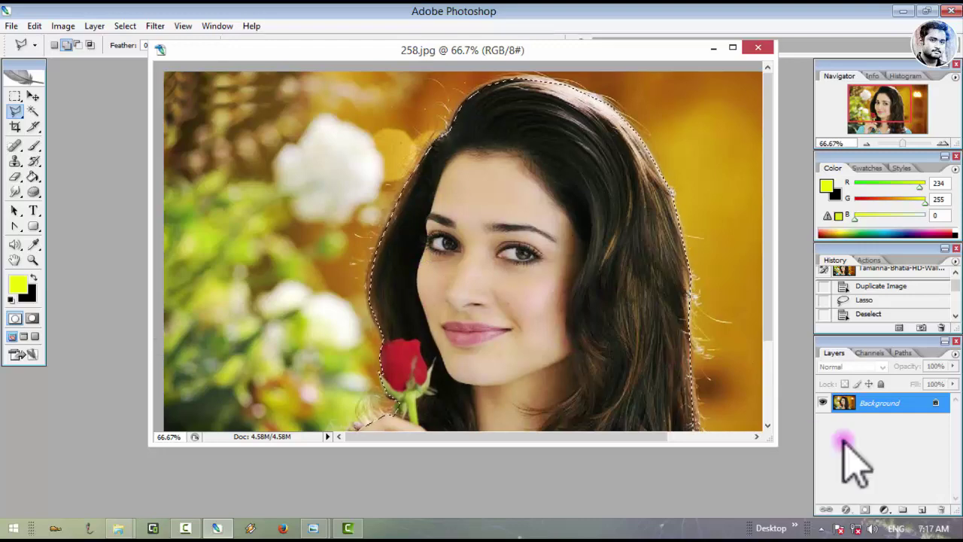
Create a new blank document with the default settings and bring the 258.jpg window back to the front
{"action": "key", "text": "ctrl+n"}
{"action": "key", "text": "Return"}
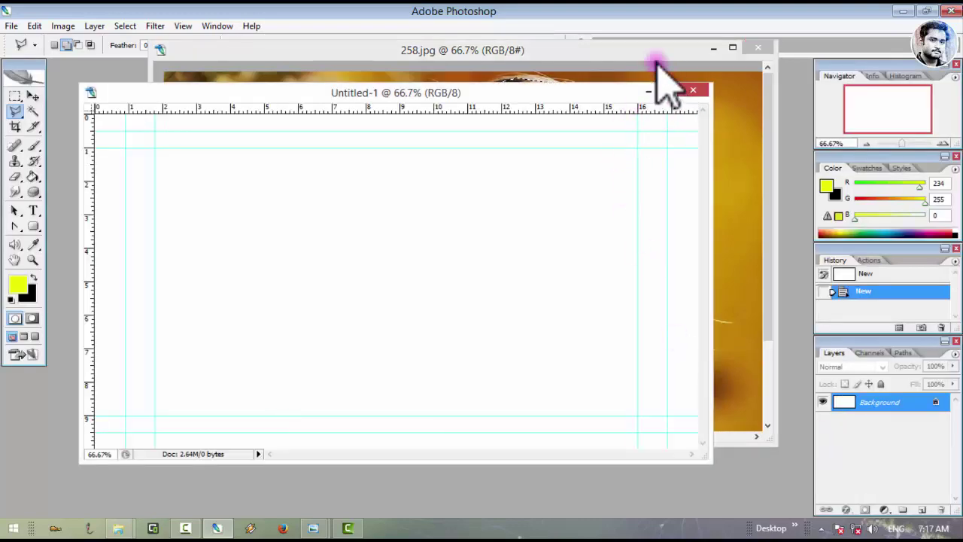
{"action": "left_click", "coordinate": [657, 59]}
Move the selected woman from 258.jpg into the blank document with the Move Tool and shift her slightly right
{"action": "left_click", "coordinate": [33, 96]}
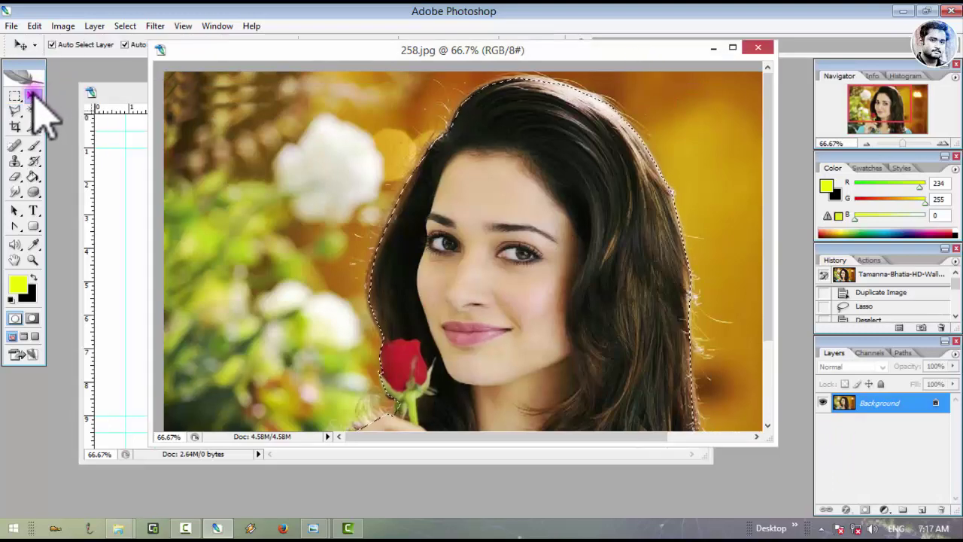
{"action": "mouse_move", "coordinate": [477, 258]}
{"action": "left_mouse_down"}
{"action": "mouse_move", "coordinate": [200, 304]}
{"action": "mouse_move", "coordinate": [105, 307]}
{"action": "mouse_move", "coordinate": [112, 319]}
{"action": "mouse_move", "coordinate": [198, 286]}
{"action": "mouse_move", "coordinate": [368, 263]}
{"action": "left_mouse_up"}
{"action": "key", "text": "ctrl+minus"}
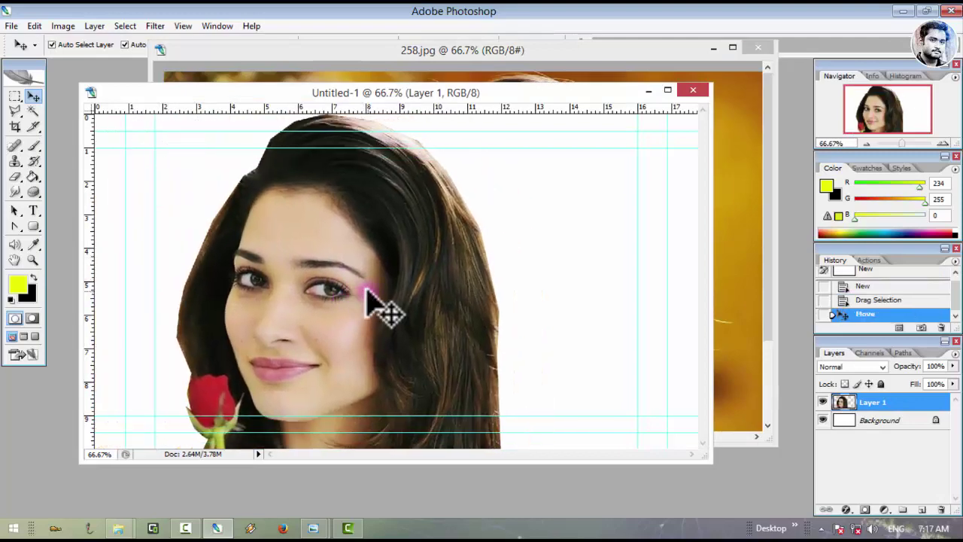
{"action": "key", "text": "ctrl+plus"}
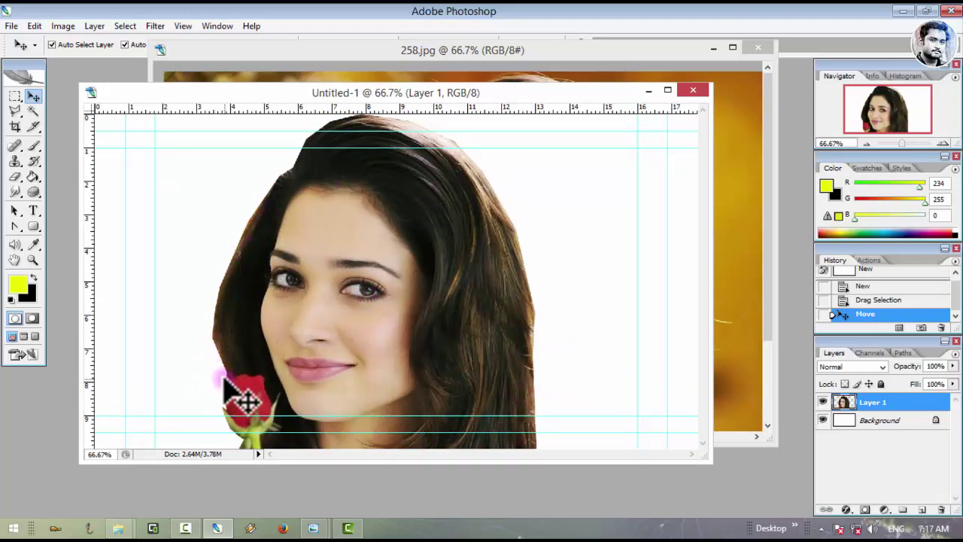
Move the cut-out woman to the right side of Untitled-1 and bring the 258.jpg window to the front, shifted slightly
{"action": "left_click_drag", "start_coordinate": [470, 338], "coordinate": [577, 351]}
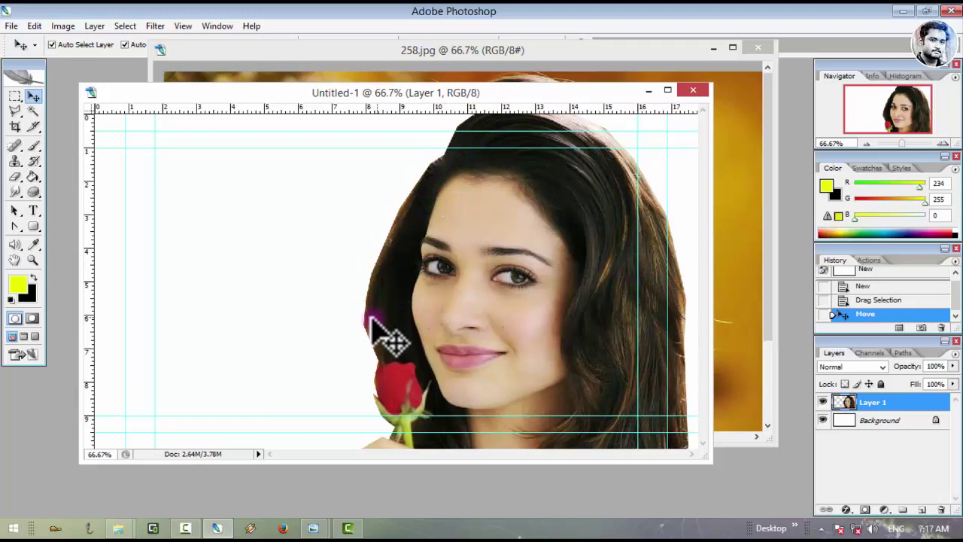
{"action": "left_click", "coordinate": [506, 53]}
{"action": "key", "text": "Tab"}
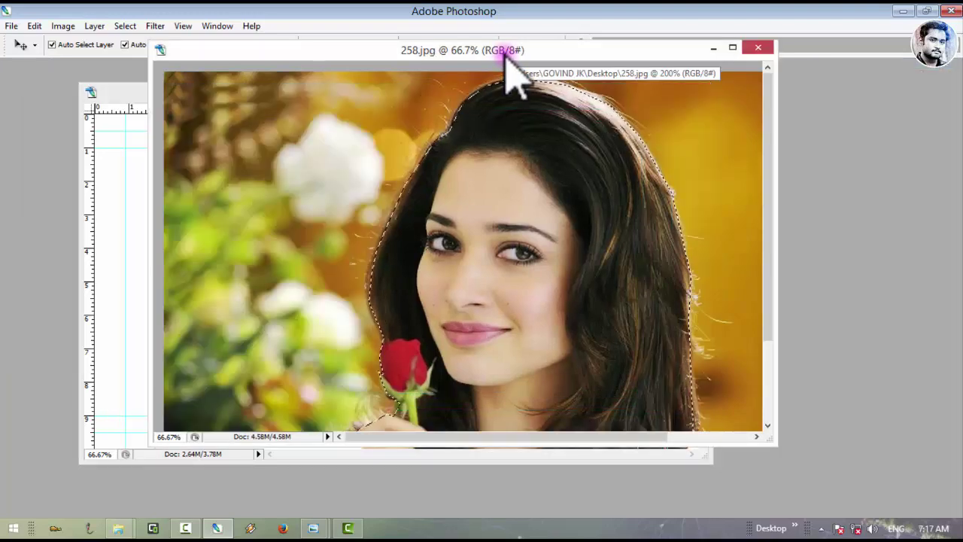
{"action": "key", "text": "Tab"}
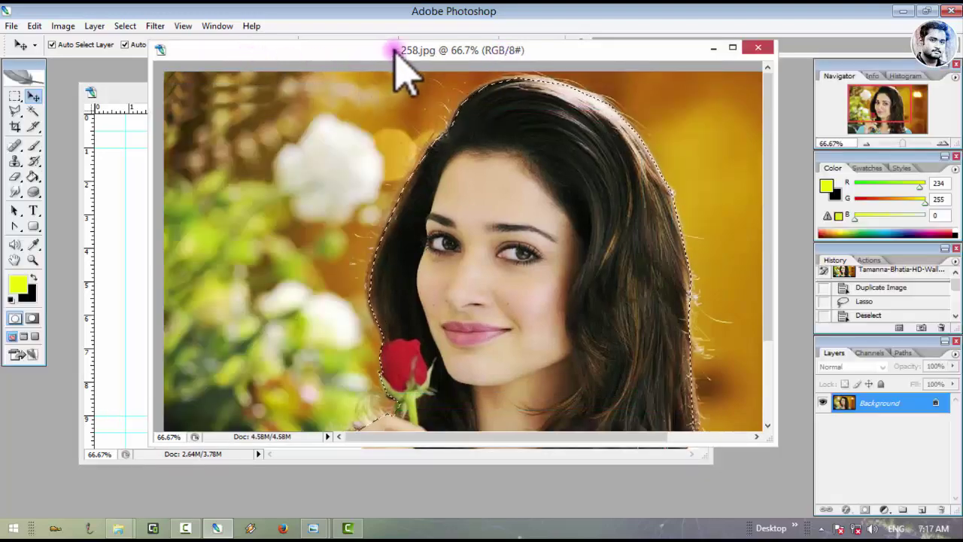
{"action": "left_click_drag", "start_coordinate": [274, 58], "coordinate": [311, 93]}
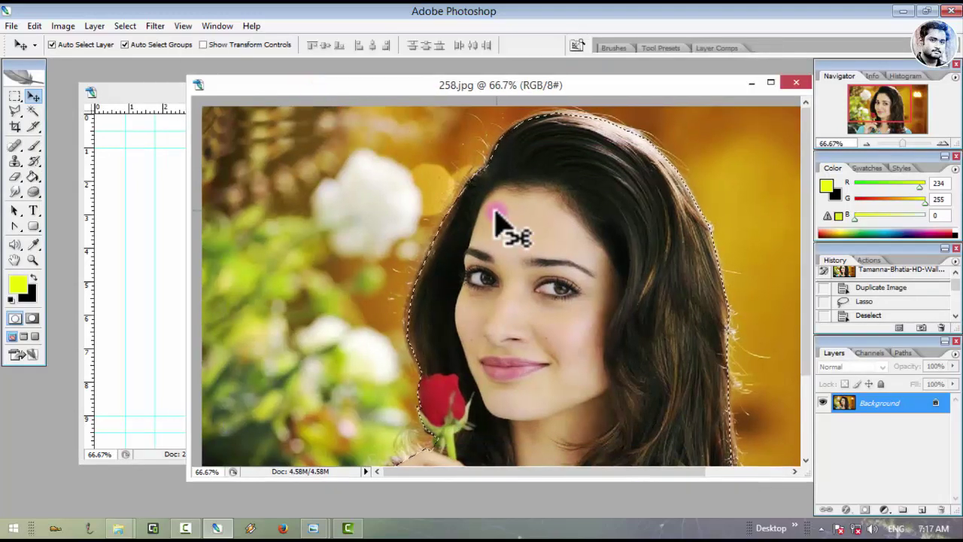
Feather the woman's selection in 258.jpg by 2 pixels
{"action": "left_click", "coordinate": [521, 218]}
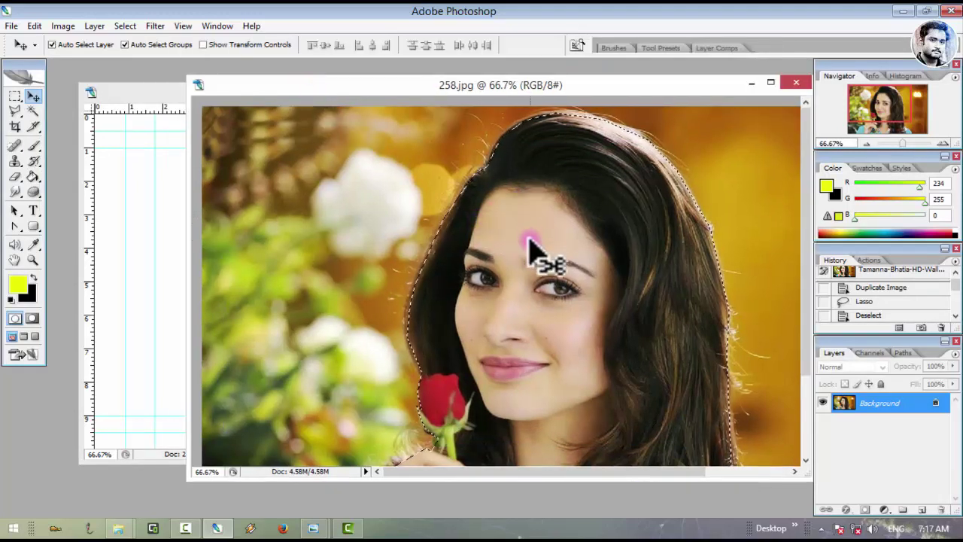
{"action": "left_click", "coordinate": [15, 111]}
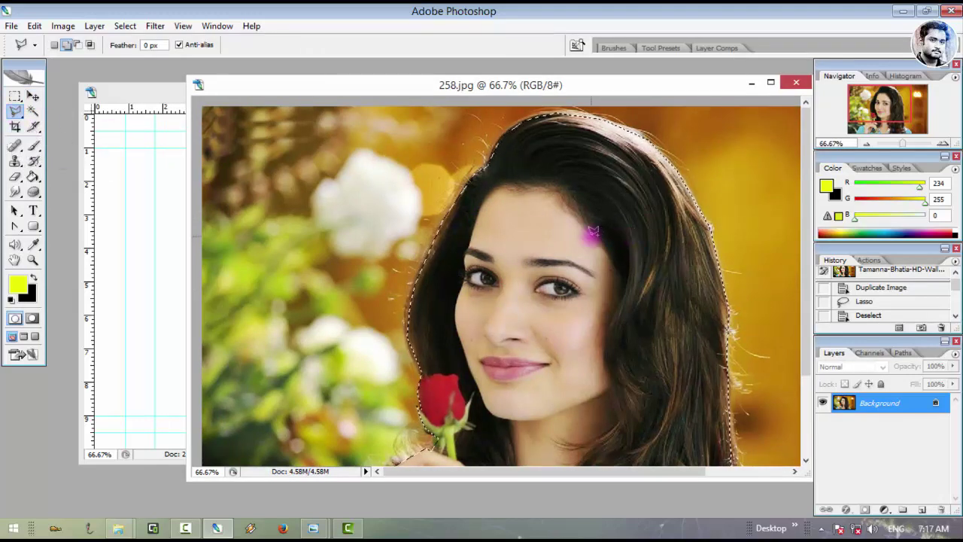
{"action": "right_click", "coordinate": [543, 239]}
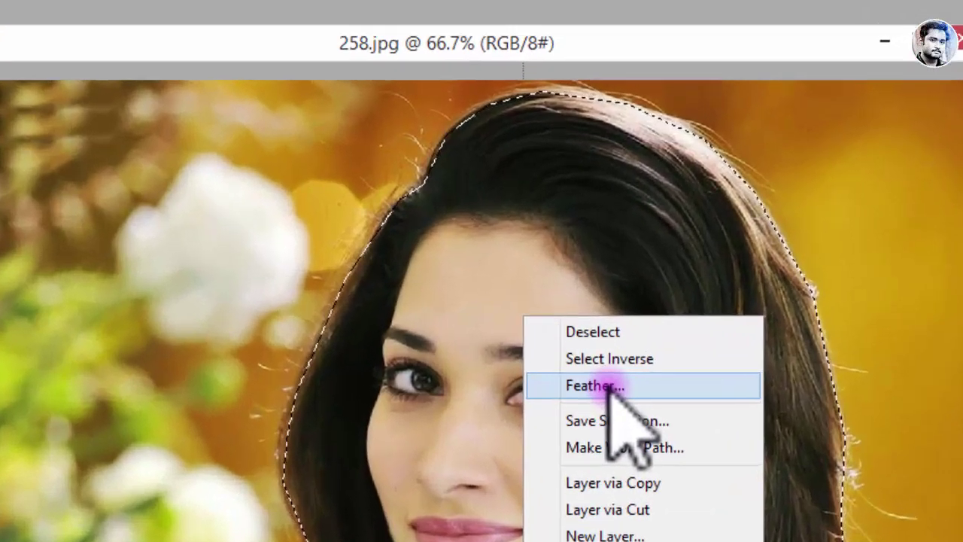
{"action": "left_click", "coordinate": [595, 385]}
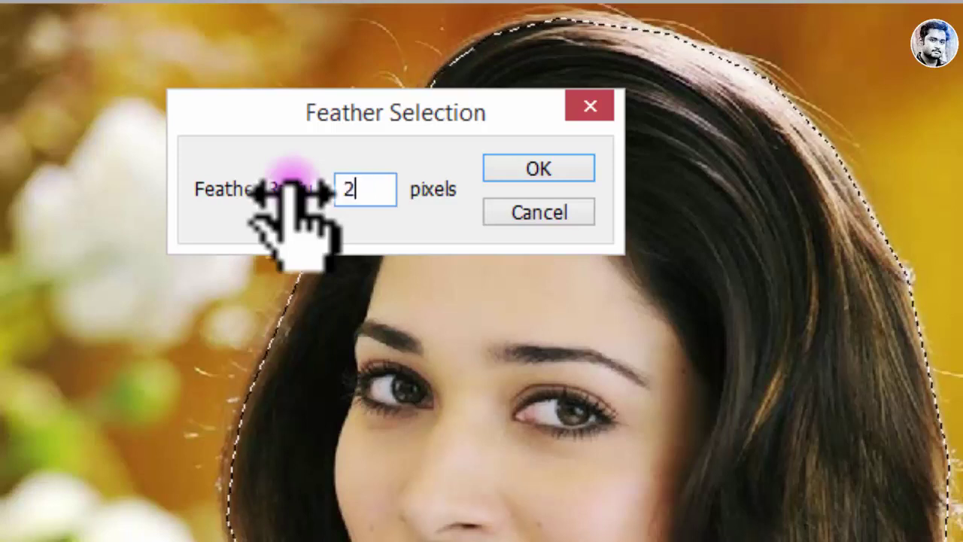
{"action": "left_click", "coordinate": [537, 168]}
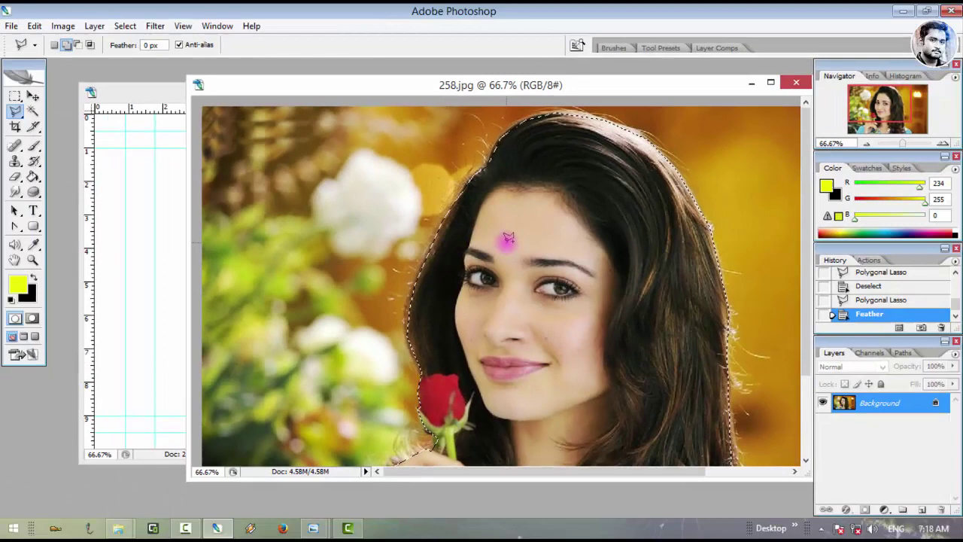
Move the 2-pixel feathered woman into Untitled-1 beside the first cut-out and undo the placement
{"action": "key", "text": "v"}
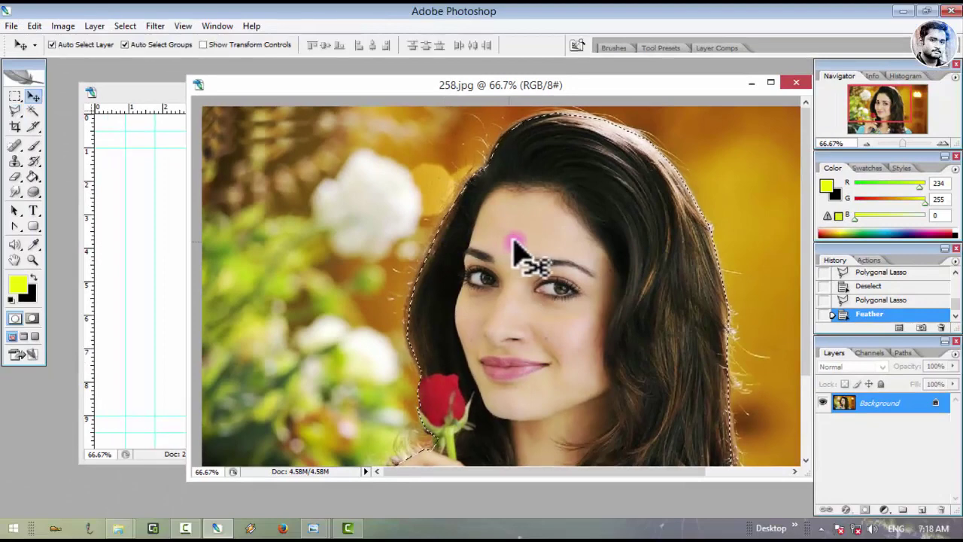
{"action": "key", "text": "Tab"}
{"action": "left_click_drag", "start_coordinate": [490, 260], "coordinate": [296, 274]}
{"action": "key", "text": "Tab"}
{"action": "key", "text": "ctrl+alt+z"}
{"action": "key", "text": "ctrl+alt+z"}
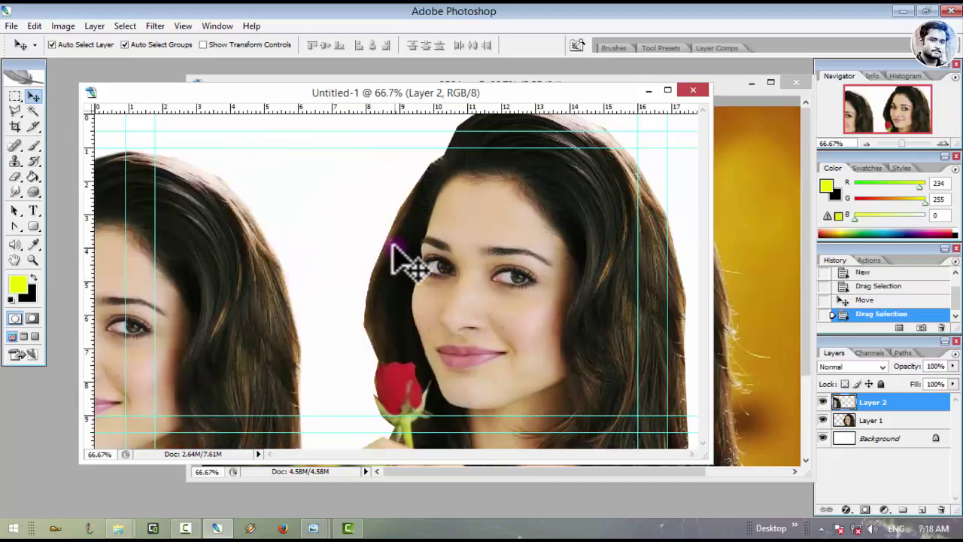
{"action": "key", "text": "ctrl+alt+z"}
Bring 258.jpg back to the front and feather the woman's selection by 5 pixels
{"action": "left_click", "coordinate": [741, 265]}
{"action": "left_click_drag", "start_coordinate": [575, 290], "coordinate": [565, 290]}
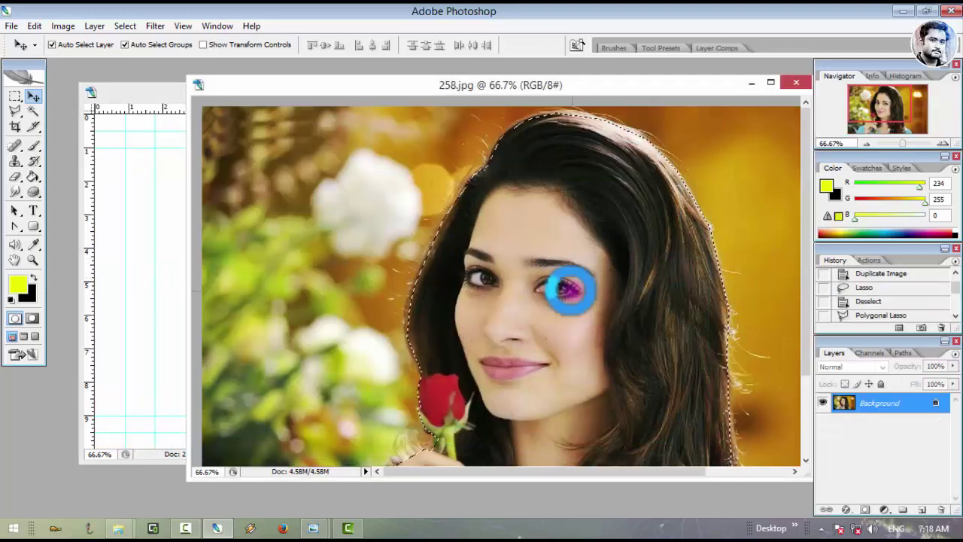
{"action": "left_click", "coordinate": [570, 309]}
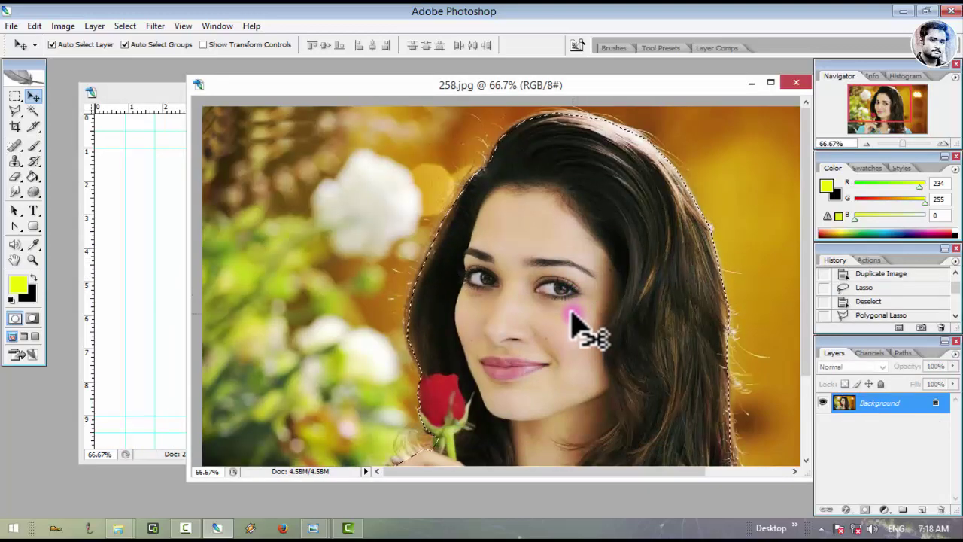
{"action": "left_click", "coordinate": [15, 111]}
{"action": "key", "text": "shift+Tab"}
{"action": "left_click", "coordinate": [429, 285]}
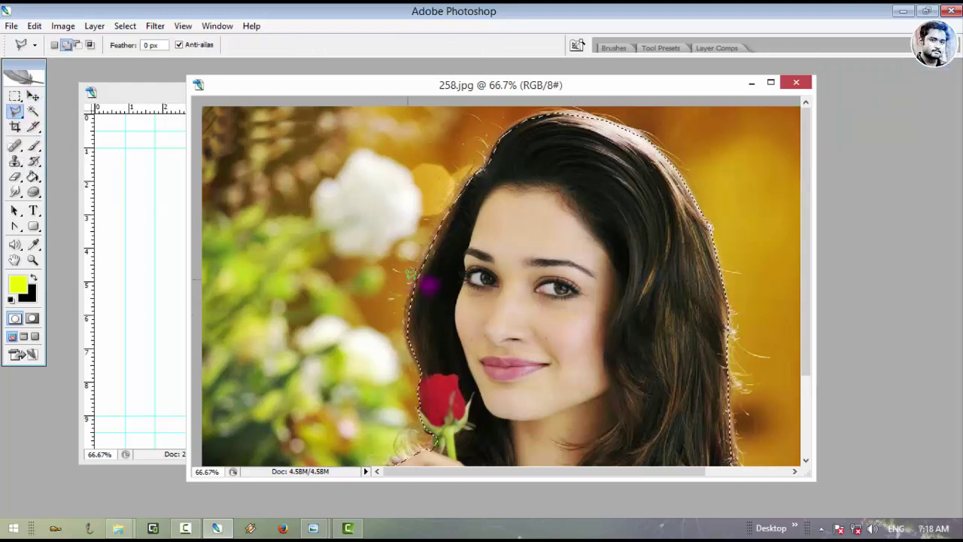
{"action": "right_click", "coordinate": [460, 299]}
{"action": "left_click", "coordinate": [518, 92]}
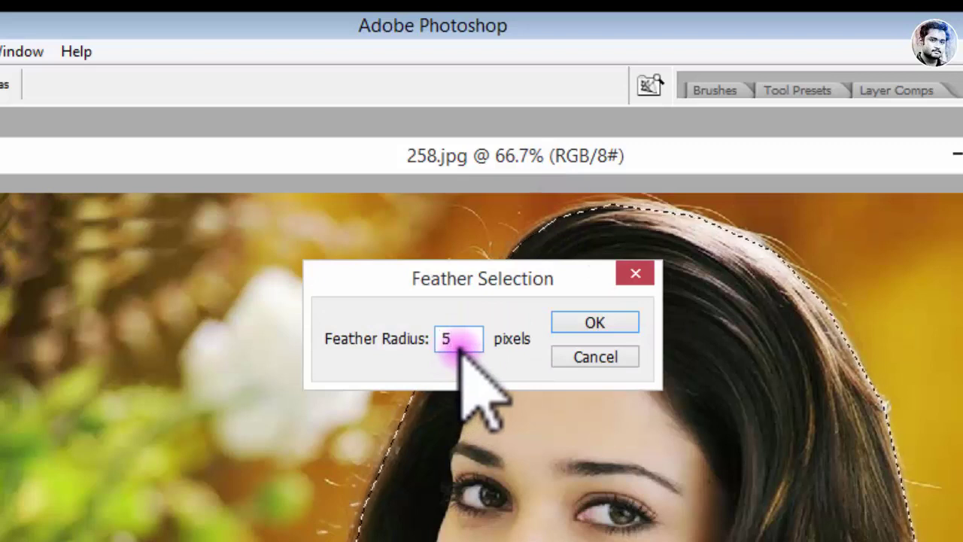
{"action": "left_click", "coordinate": [566, 321]}
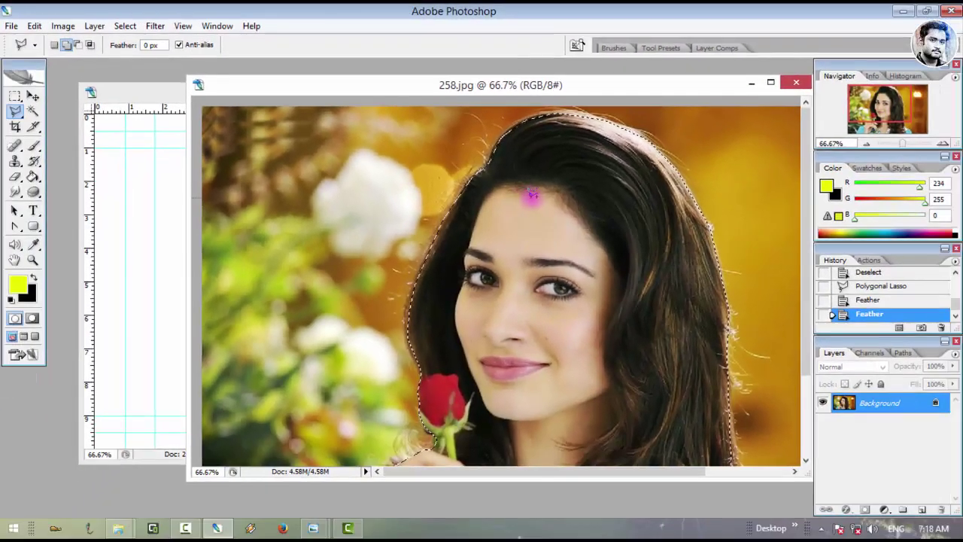
Move the 5-pixel feathered woman into Untitled-1, compare her edges with the first cut-out and undo the placement
{"action": "key", "text": "v"}
{"action": "left_click_drag", "start_coordinate": [598, 325], "coordinate": [148, 411]}
{"action": "left_click_drag", "start_coordinate": [252, 282], "coordinate": [263, 252]}
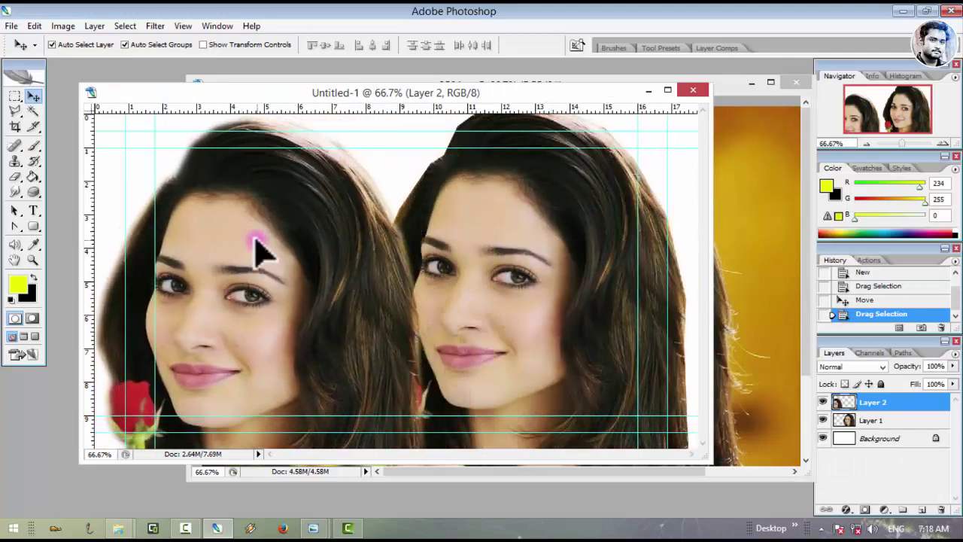
{"action": "left_click_drag", "start_coordinate": [301, 105], "coordinate": [450, 108]}
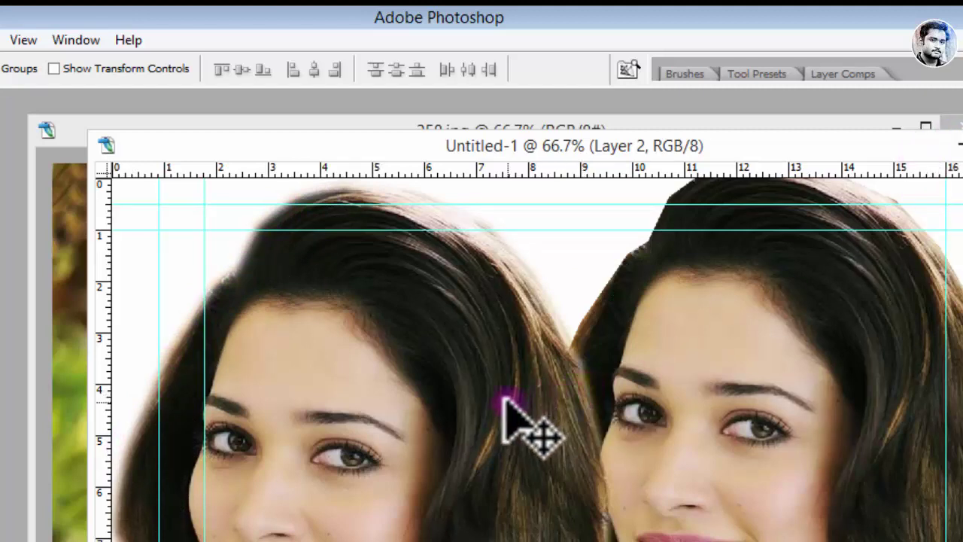
{"action": "key", "text": "ctrl+z"}
Return to 258.jpg and feather the woman's selection by 15 pixels
{"action": "left_click", "coordinate": [67, 279]}
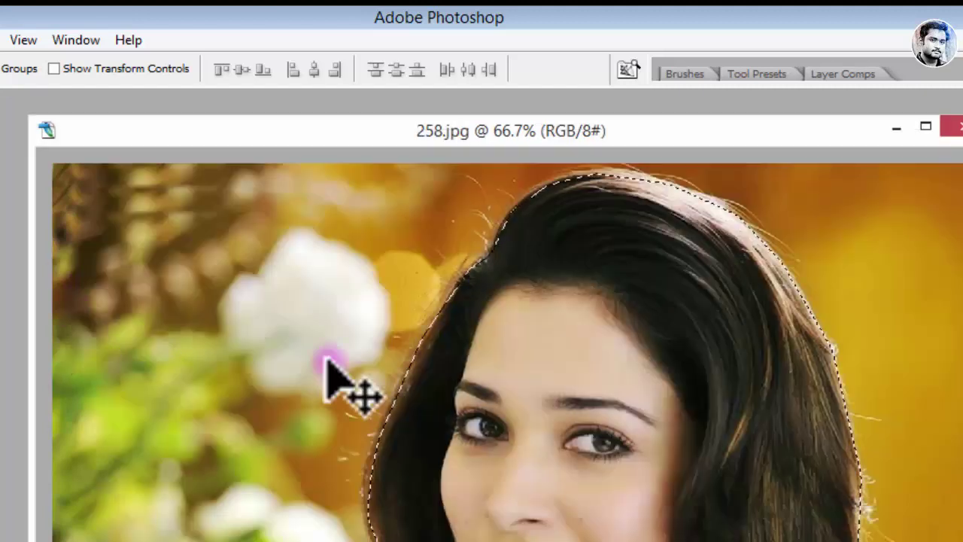
{"action": "left_click", "coordinate": [503, 444]}
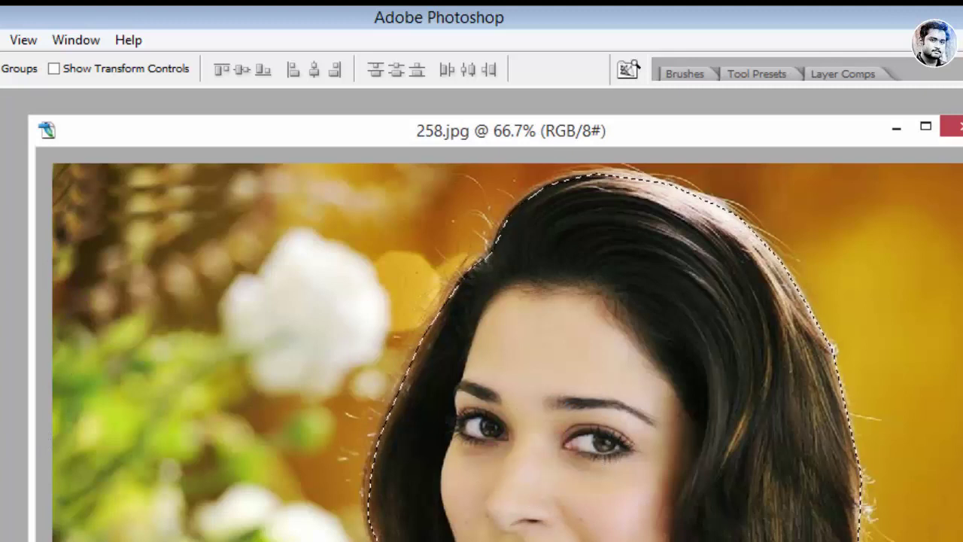
{"action": "key", "text": "l"}
{"action": "right_click", "coordinate": [476, 491]}
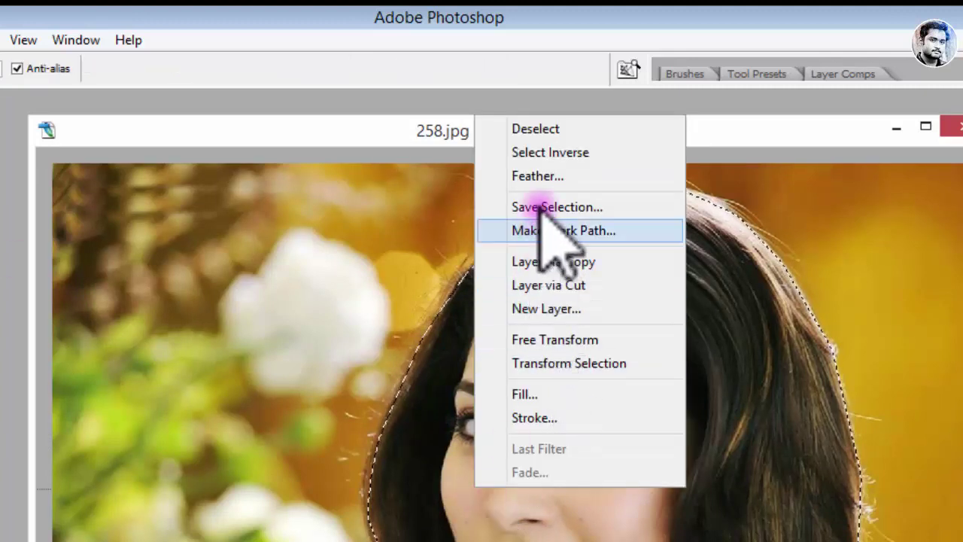
{"action": "left_click", "coordinate": [540, 175]}
{"action": "type", "text": "15"}
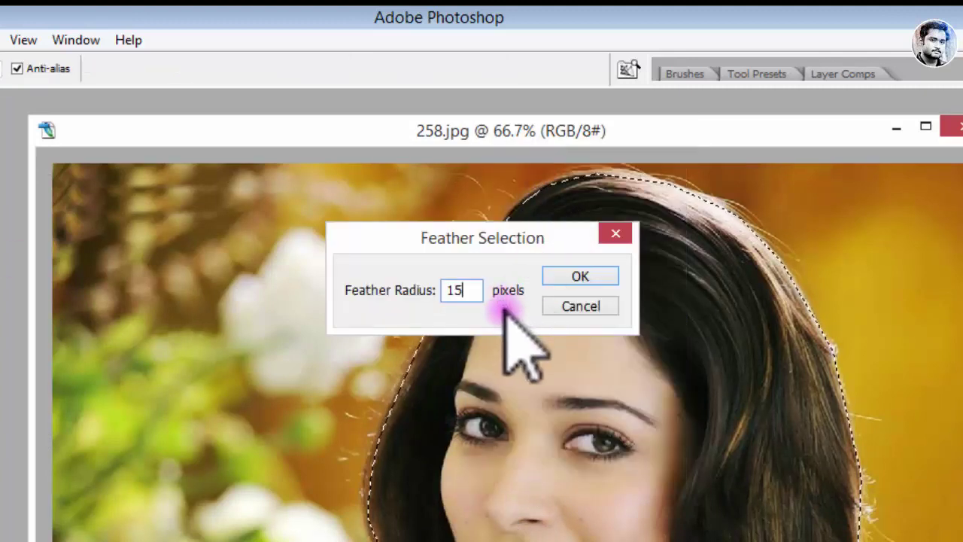
{"action": "left_click", "coordinate": [578, 275]}
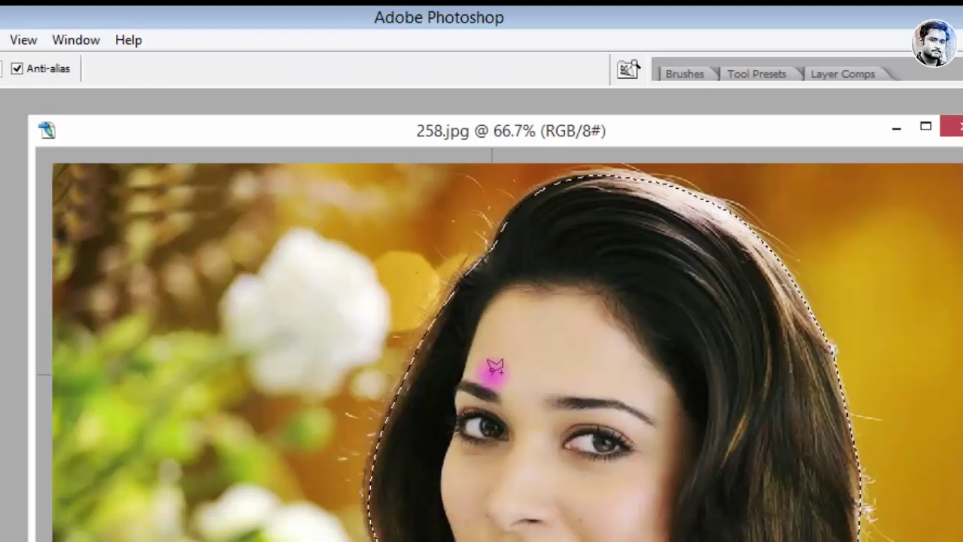
Shift the 258.jpg window aside and move the 15-pixel feathered woman into Untitled-1 beside the first cut-out
{"action": "key", "text": "v"}
{"action": "left_click_drag", "start_coordinate": [423, 137], "coordinate": [928, 186]}
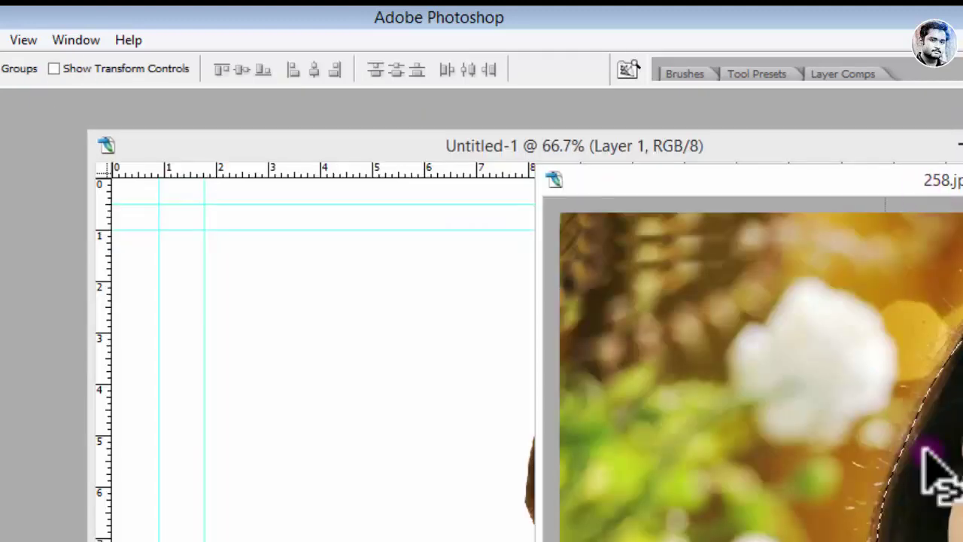
{"action": "left_click_drag", "start_coordinate": [926, 452], "coordinate": [307, 457]}
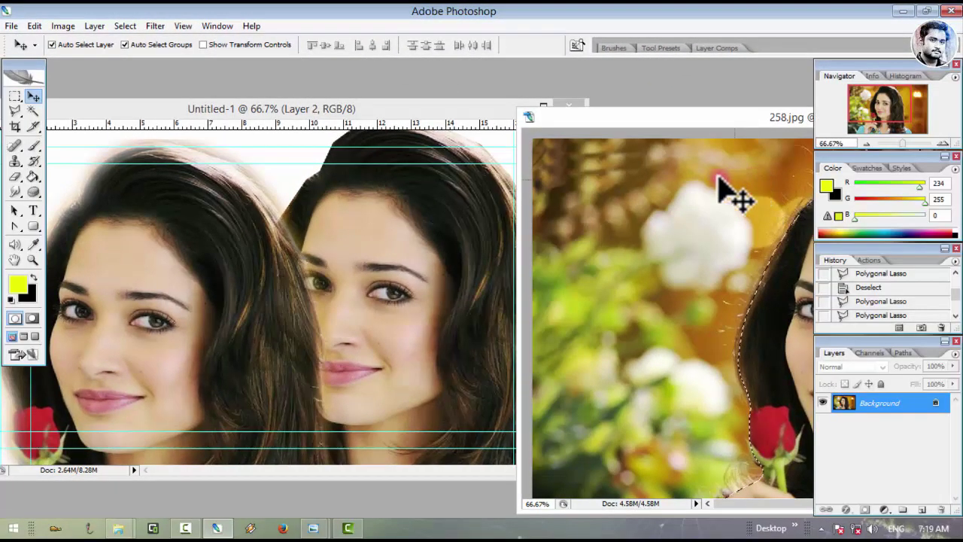
Activate the Magnetic Lasso Tool for 258.jpg and maximize its window with the panels shown
{"action": "left_click_drag", "start_coordinate": [667, 133], "coordinate": [389, 122]}
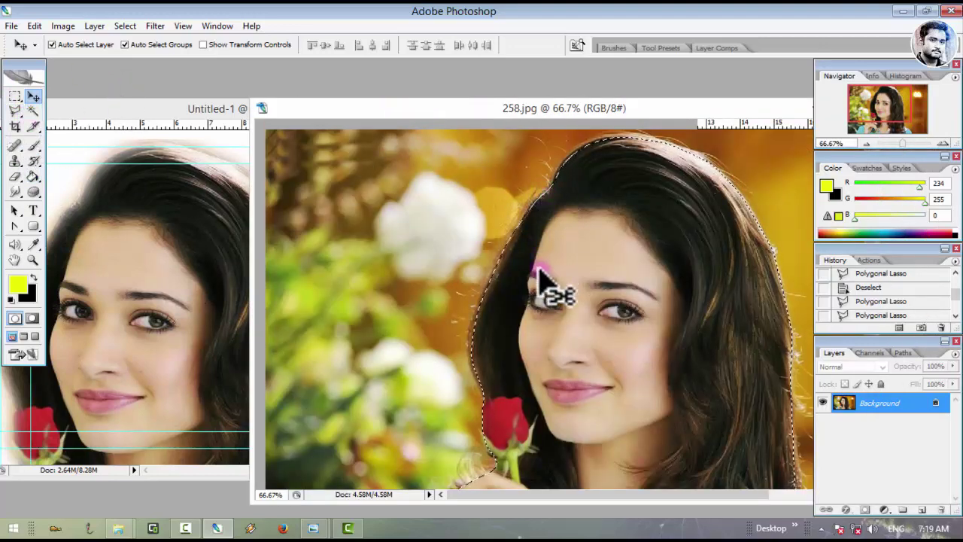
{"action": "left_click", "coordinate": [16, 110]}
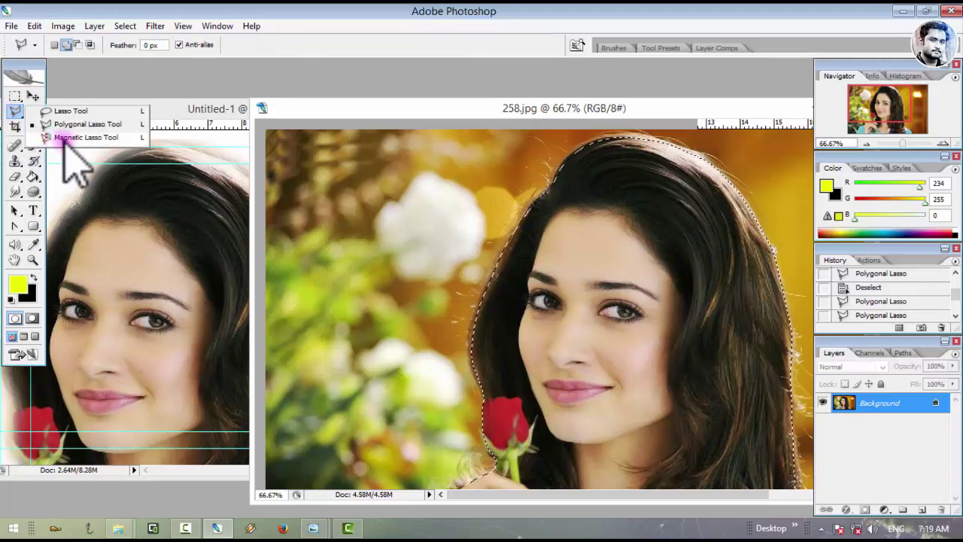
{"action": "left_click", "coordinate": [89, 138]}
{"action": "key", "text": "Tab"}
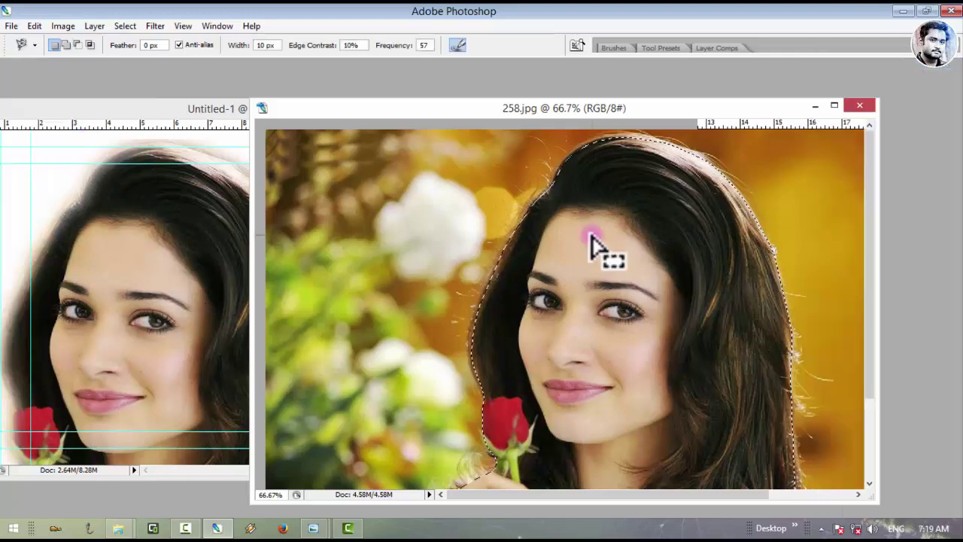
{"action": "double_click", "coordinate": [513, 109]}
{"action": "key", "text": "Tab"}
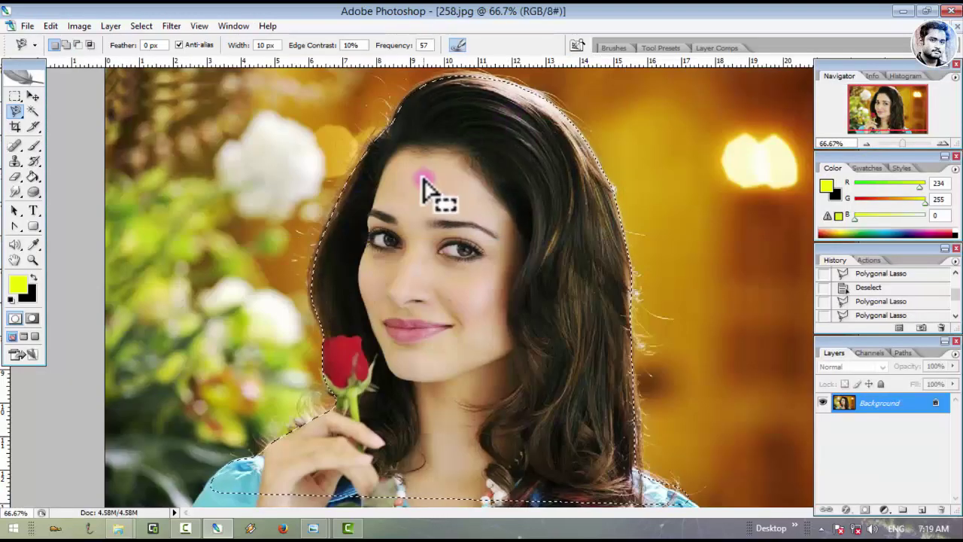
Clear the old selection and trace the near sleeve, the hand and the rose's outer edge with the Magnetic Lasso
{"action": "key", "text": "ctrl+d"}
{"action": "left_click_drag", "start_coordinate": [440, 351], "coordinate": [572, 240]}
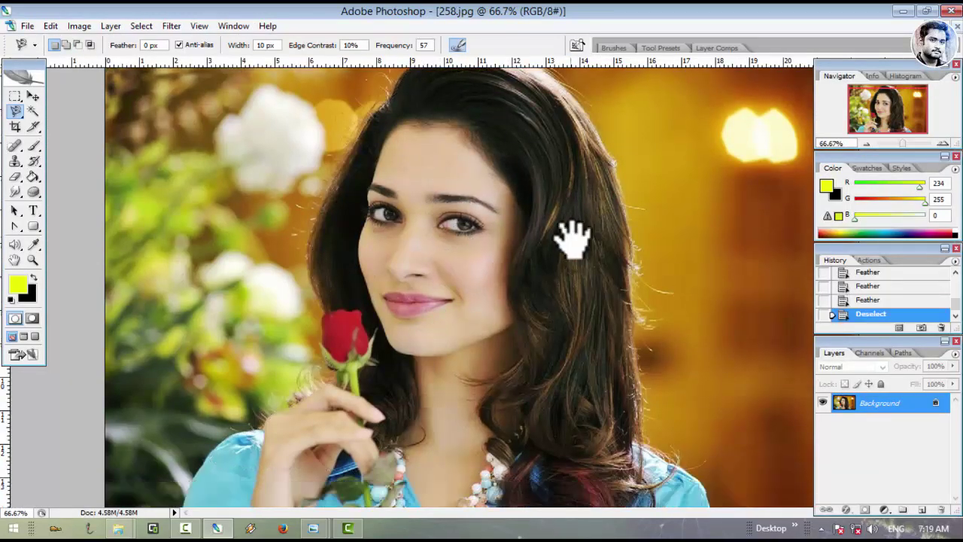
{"action": "key", "text": "ctrl+plus"}
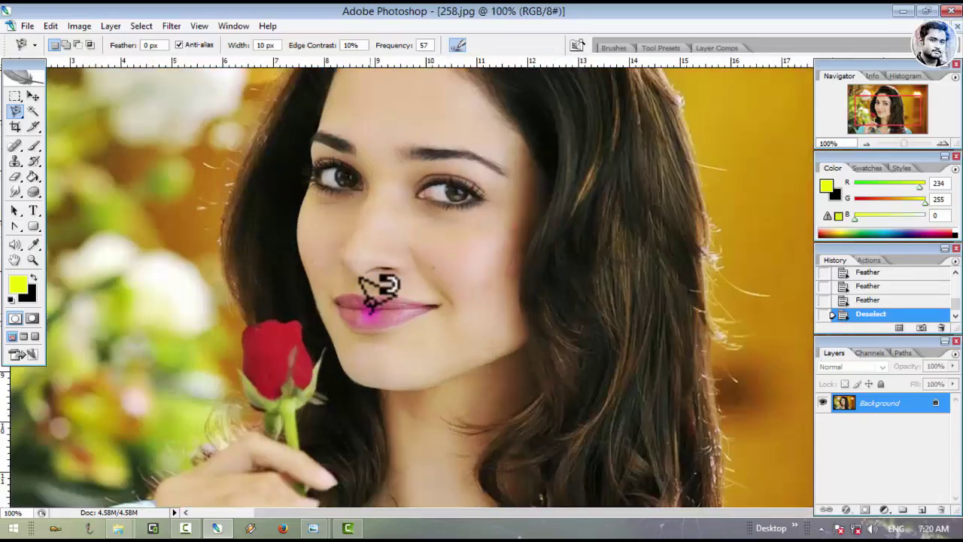
{"action": "left_click_drag", "start_coordinate": [327, 366], "coordinate": [572, 146]}
{"action": "left_click_drag", "start_coordinate": [459, 368], "coordinate": [456, 281]}
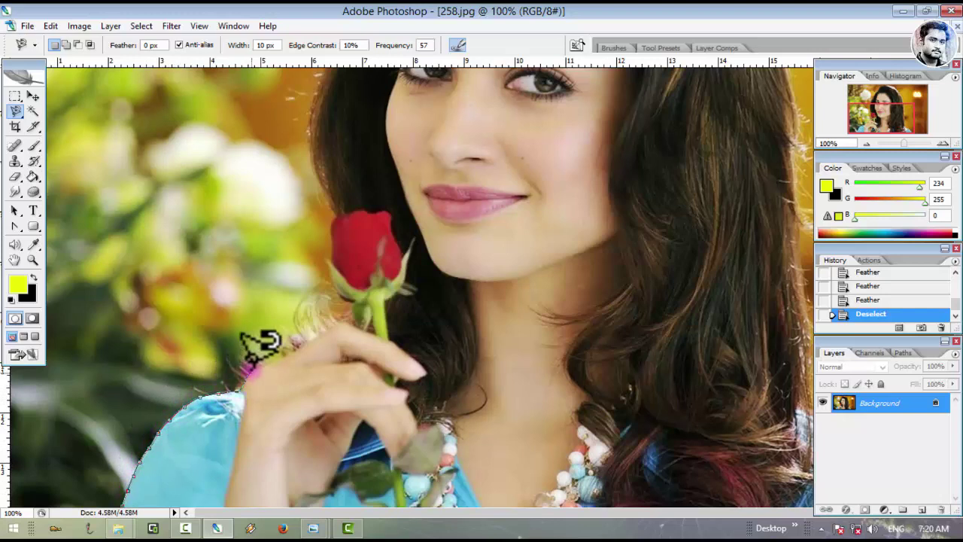
{"action": "left_click_drag", "start_coordinate": [264, 355], "coordinate": [311, 343]}
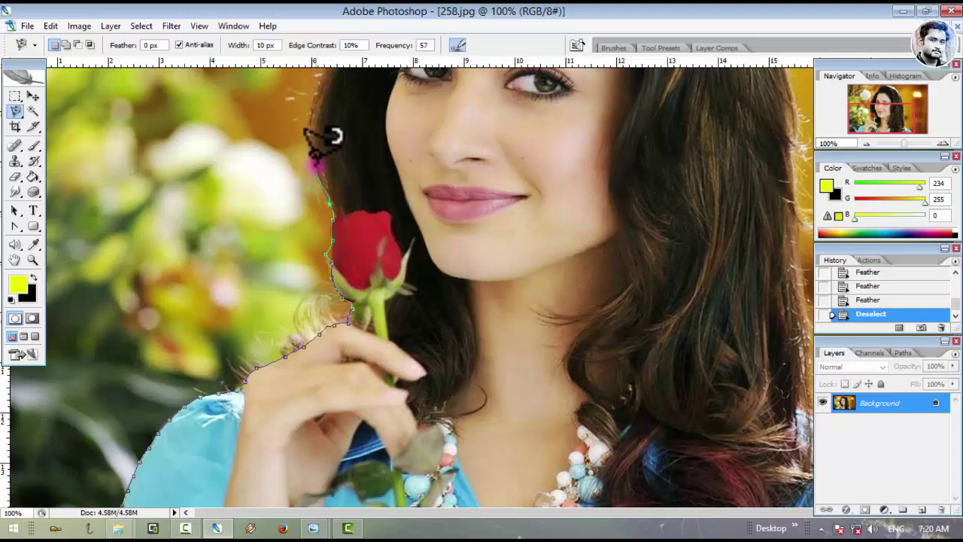
Continue the Magnetic Lasso trace up the hair beside the rose, over the crown and down the far side, removing stray anchor points
{"action": "mouse_move", "coordinate": [355, 137]}
{"action": "left_mouse_down"}
{"action": "mouse_move", "coordinate": [429, 366]}
{"action": "mouse_move", "coordinate": [423, 419]}
{"action": "left_mouse_up"}
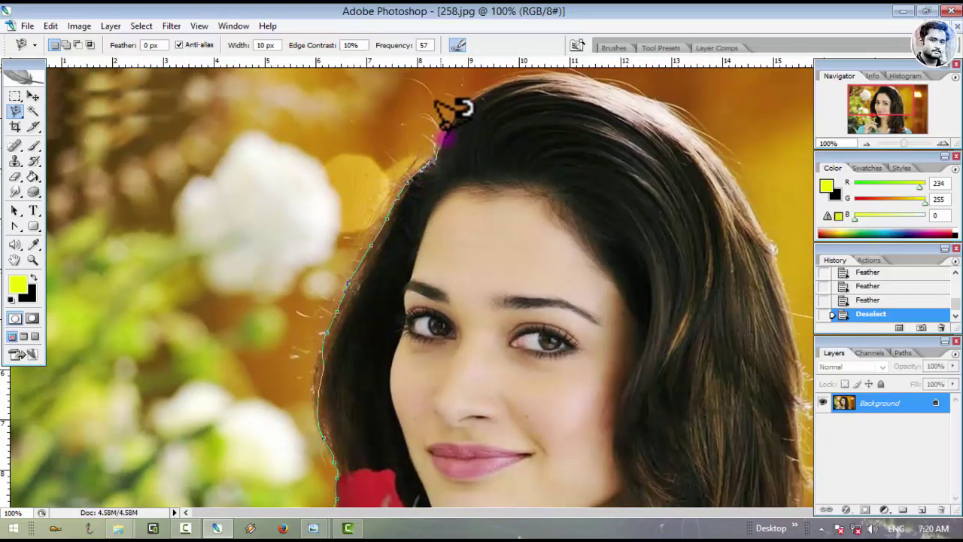
{"action": "mouse_move", "coordinate": [553, 76]}
{"action": "left_mouse_down"}
{"action": "mouse_move", "coordinate": [662, 110]}
{"action": "mouse_move", "coordinate": [700, 144]}
{"action": "mouse_move", "coordinate": [750, 216]}
{"action": "left_mouse_up"}
{"action": "key", "text": "BackSpace"}
{"action": "key", "text": "BackSpace"}
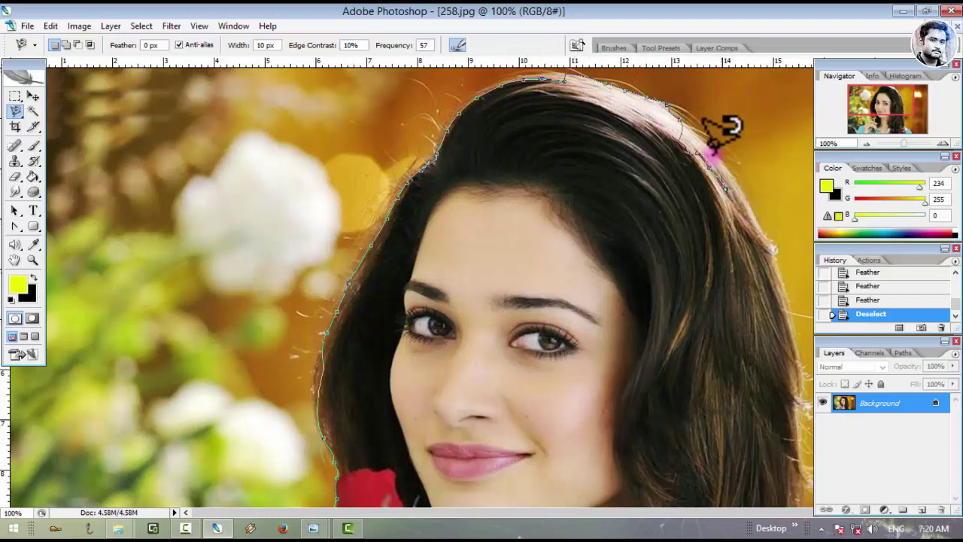
{"action": "left_click_drag", "start_coordinate": [694, 124], "coordinate": [727, 155]}
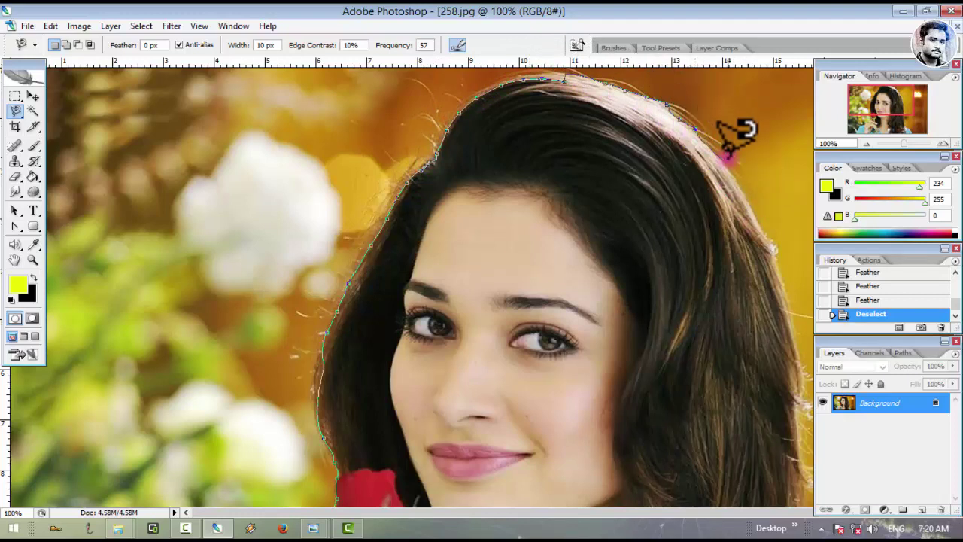
{"action": "left_click_drag", "start_coordinate": [751, 214], "coordinate": [773, 260]}
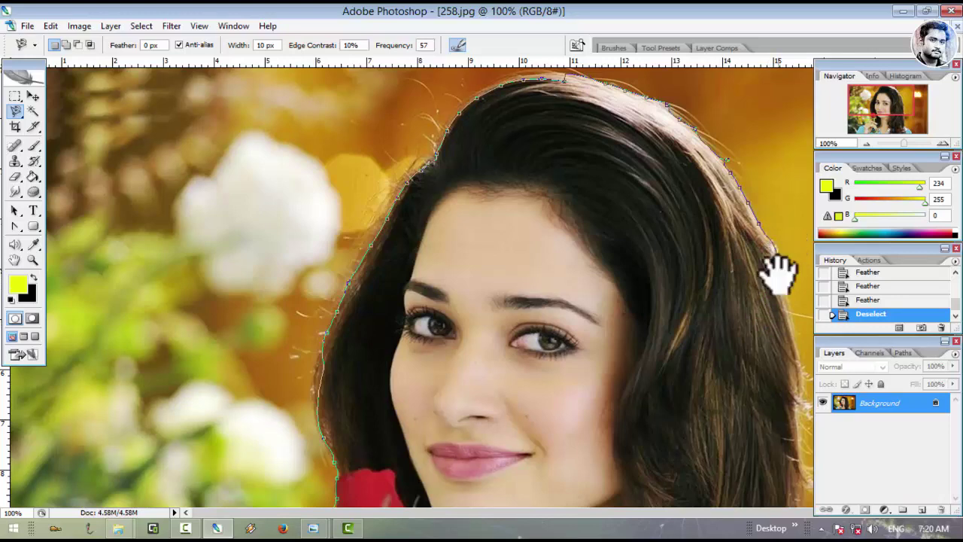
Trace the far edge of the hair and the far shoulder, then close the selection along the photo's lower edge at the near sleeve
{"action": "mouse_move", "coordinate": [779, 275]}
{"action": "left_mouse_down"}
{"action": "mouse_move", "coordinate": [516, 258]}
{"action": "mouse_move", "coordinate": [565, 204]}
{"action": "left_mouse_up"}
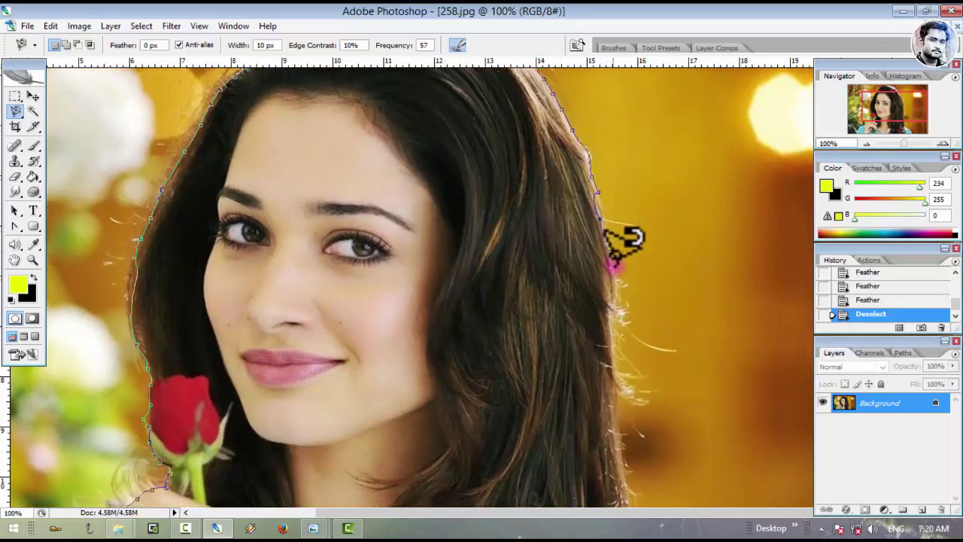
{"action": "mouse_move", "coordinate": [623, 319]}
{"action": "left_mouse_down"}
{"action": "mouse_move", "coordinate": [627, 442]}
{"action": "mouse_move", "coordinate": [595, 366]}
{"action": "mouse_move", "coordinate": [572, 257]}
{"action": "mouse_move", "coordinate": [591, 252]}
{"action": "mouse_move", "coordinate": [639, 345]}
{"action": "left_mouse_up"}
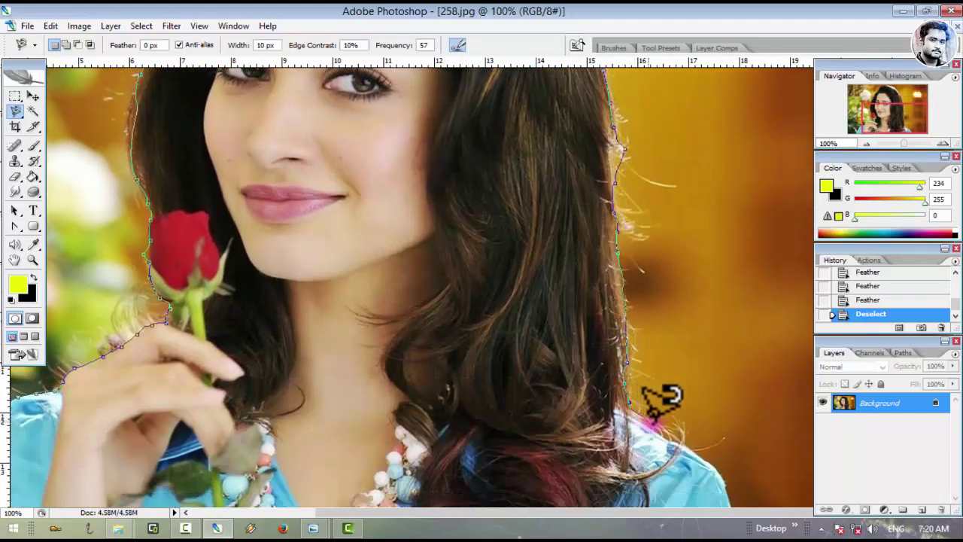
{"action": "left_click_drag", "start_coordinate": [649, 406], "coordinate": [709, 444]}
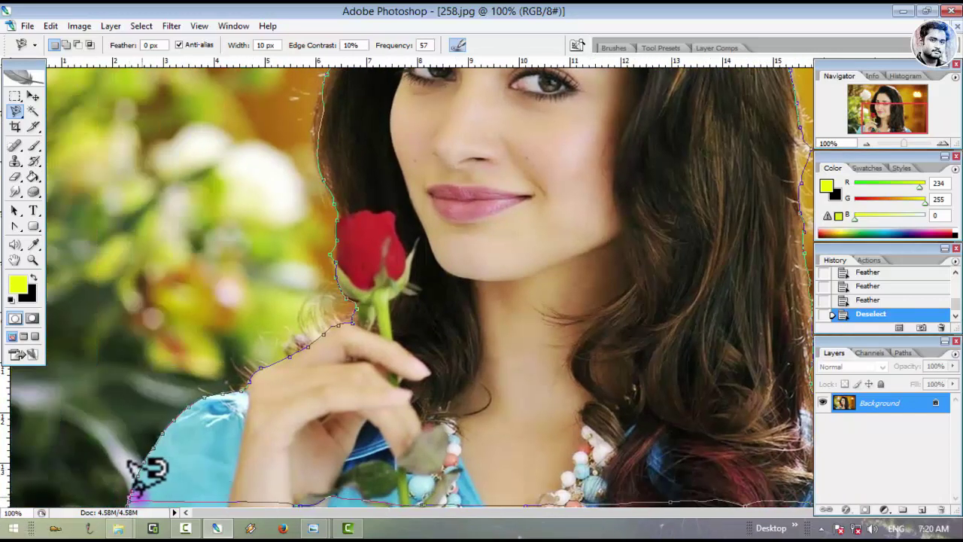
{"action": "left_click", "coordinate": [133, 498]}
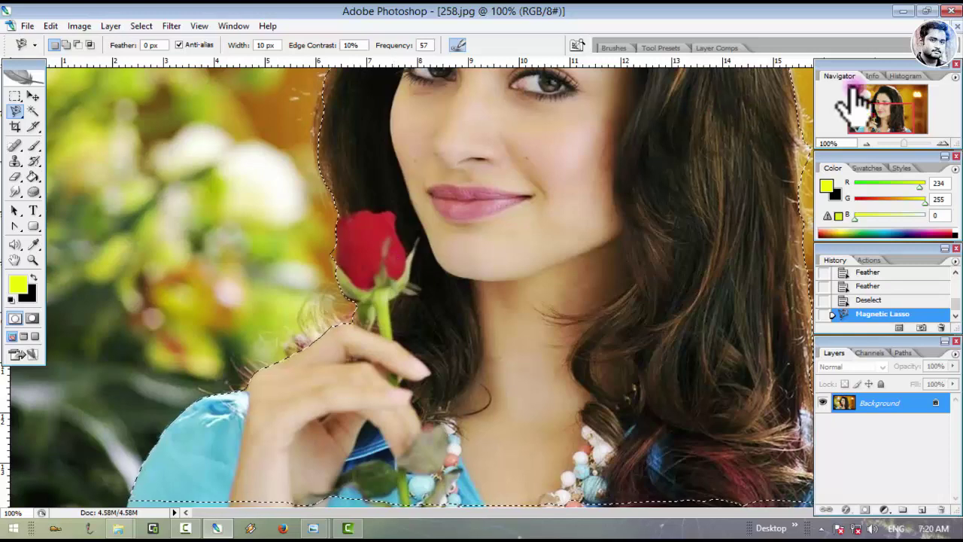
Feather the woman's magnetic selection by 10 pixels
{"action": "key", "text": "ctrl+minus"}
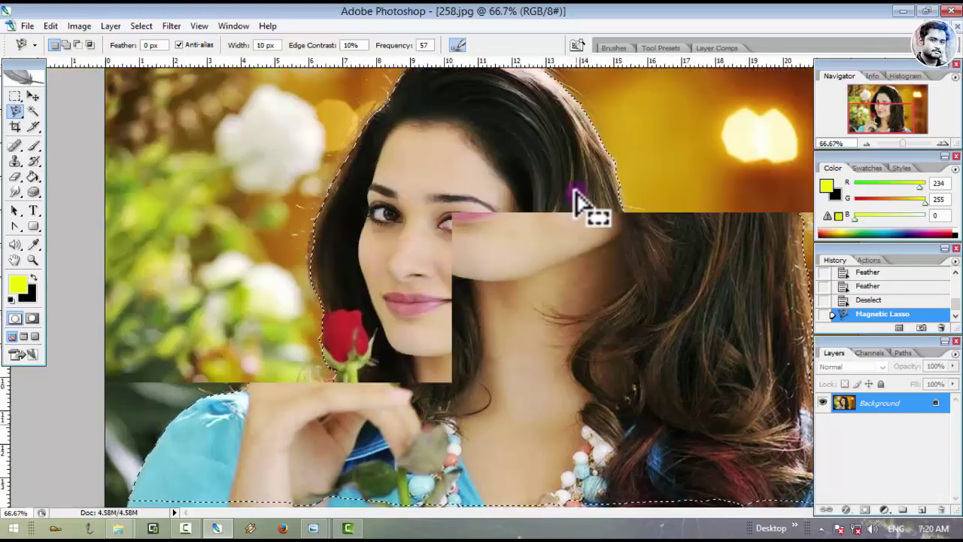
{"action": "key", "text": "ctrl+minus"}
{"action": "right_click", "coordinate": [462, 245]}
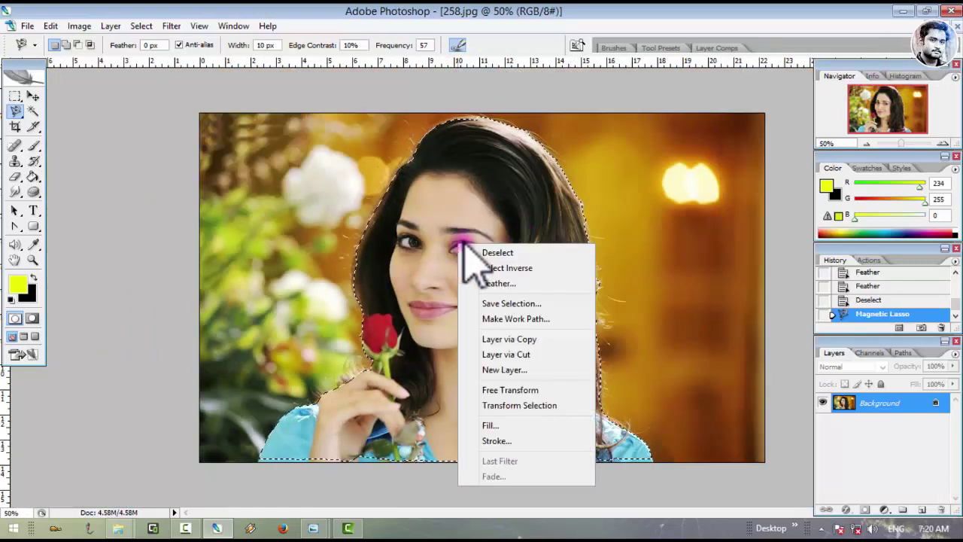
{"action": "left_click", "coordinate": [500, 284]}
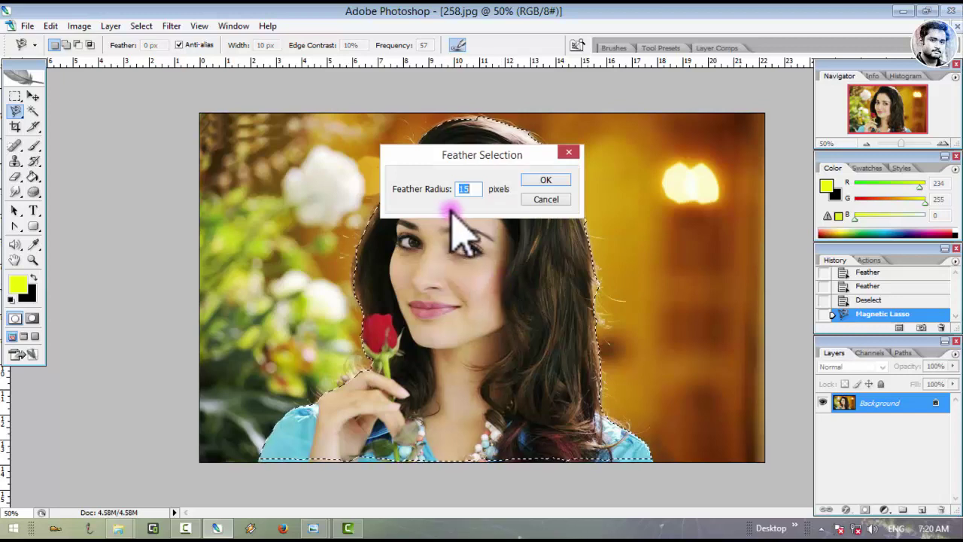
{"action": "type", "text": "10"}
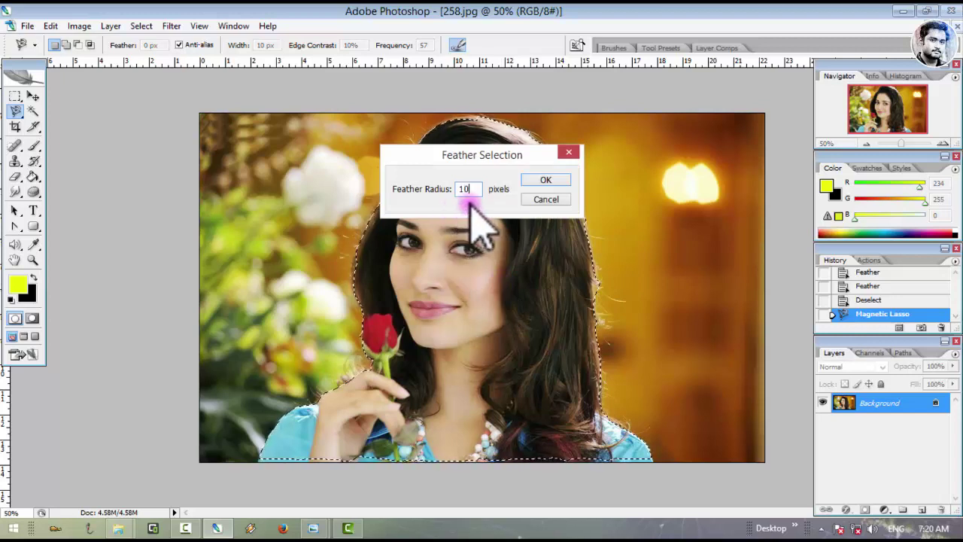
{"action": "left_click", "coordinate": [546, 180]}
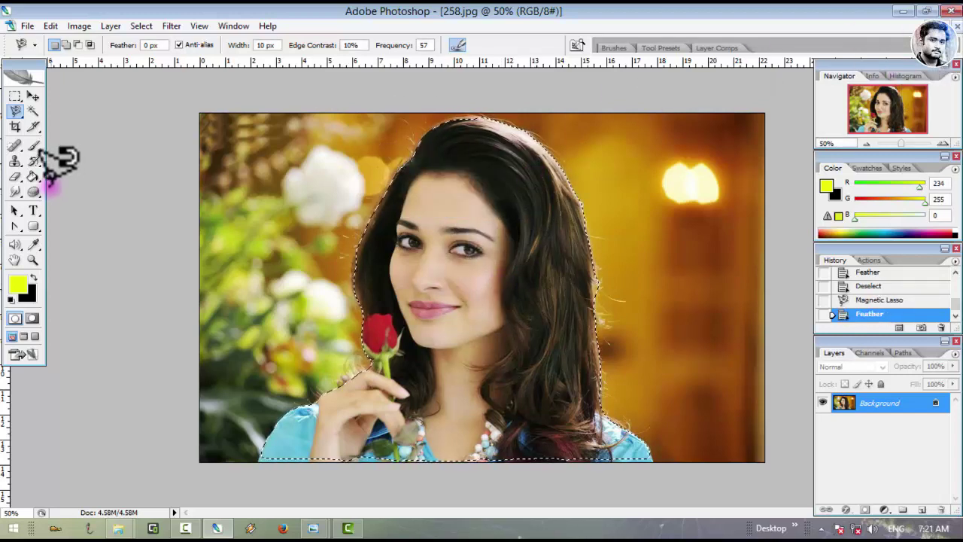
Restore the 258.jpg window to floating size and move the 10-pixel feathered woman into Untitled-1 with the Move Tool
{"action": "left_click", "coordinate": [944, 25]}
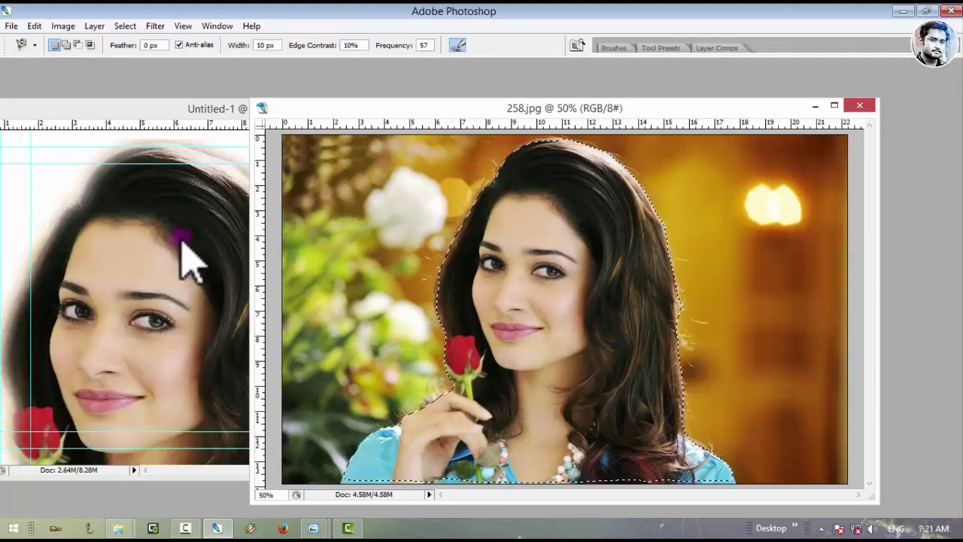
{"action": "key", "text": "Tab"}
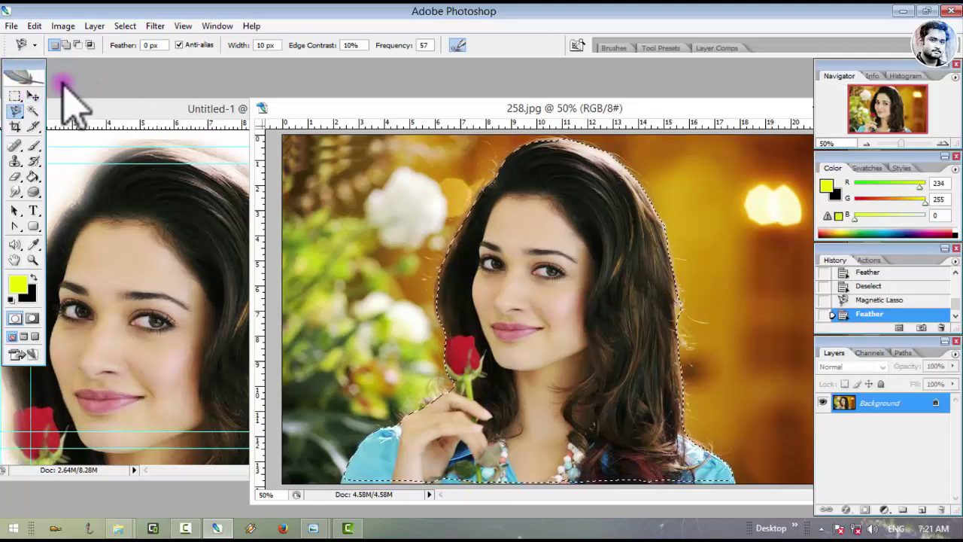
{"action": "key", "text": "v"}
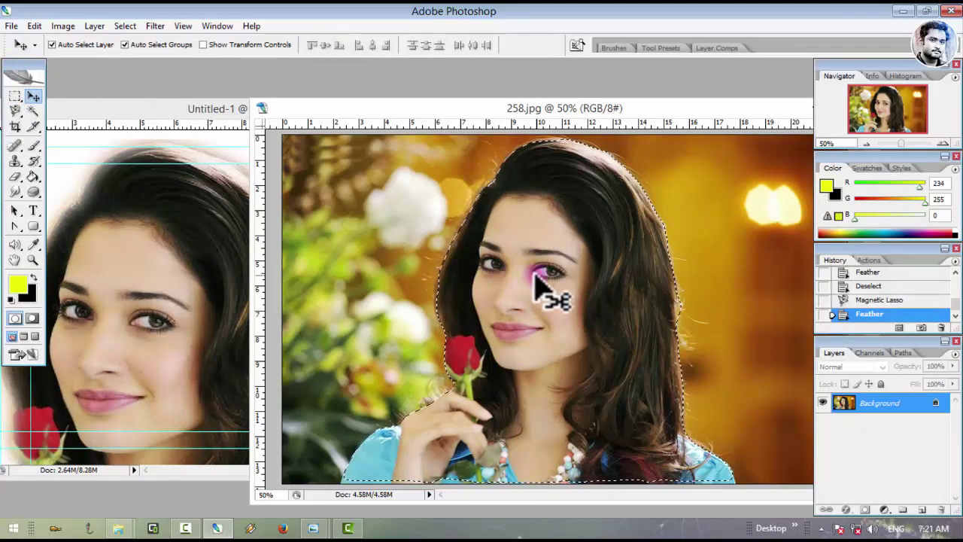
{"action": "key", "text": "Tab"}
{"action": "left_click_drag", "start_coordinate": [557, 295], "coordinate": [265, 291]}
{"action": "key", "text": "Tab"}
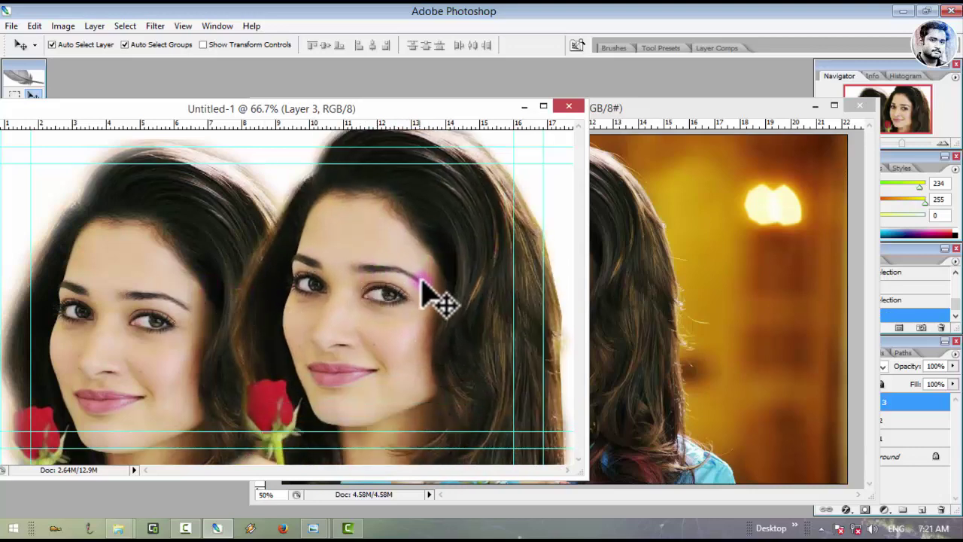
Maximize Untitled-1 and reposition the new cut-out at the canvas's lower right, beside the 15-pixel feathered woman, to compare their edges
{"action": "left_click_drag", "start_coordinate": [421, 278], "coordinate": [256, 280]}
{"action": "left_click", "coordinate": [544, 106]}
{"action": "left_click_drag", "start_coordinate": [564, 226], "coordinate": [369, 267]}
{"action": "key", "text": "ctrl+minus"}
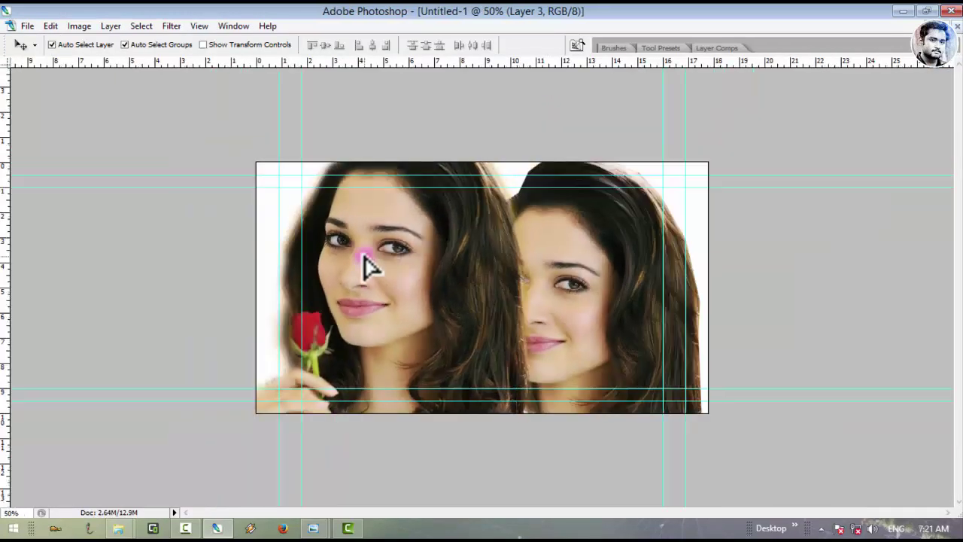
{"action": "key", "text": "ctrl+plus"}
{"action": "key", "text": "ctrl+plus"}
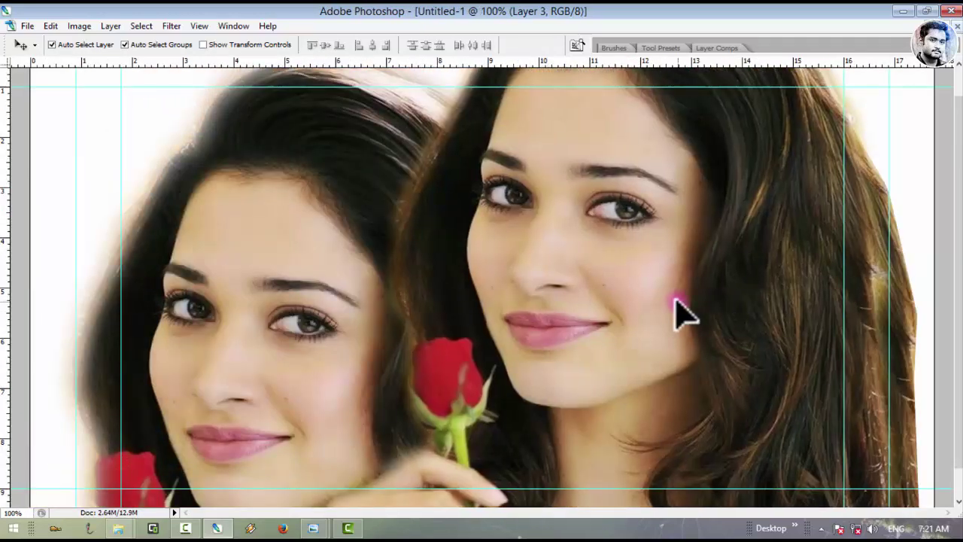
{"action": "left_click_drag", "start_coordinate": [675, 301], "coordinate": [619, 458]}
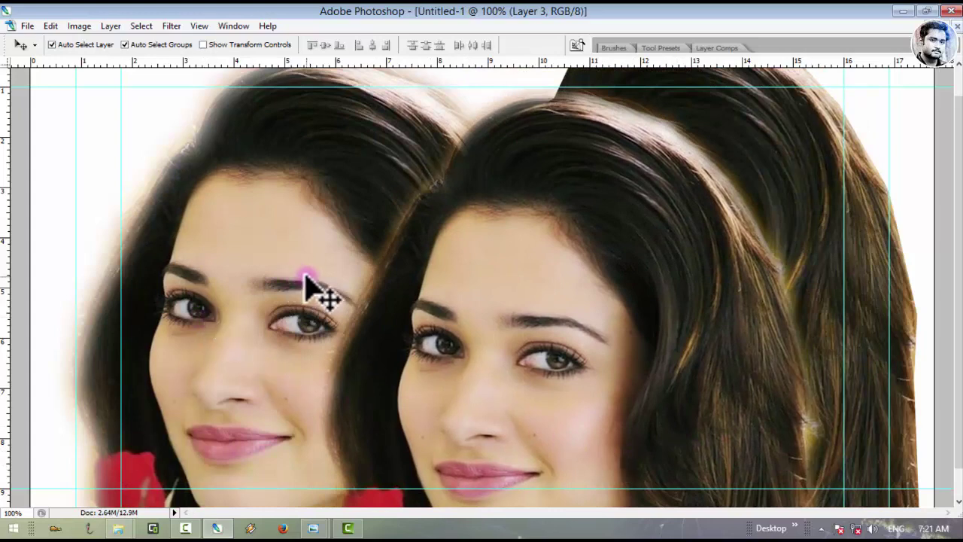
{"action": "left_click_drag", "start_coordinate": [609, 425], "coordinate": [805, 460]}
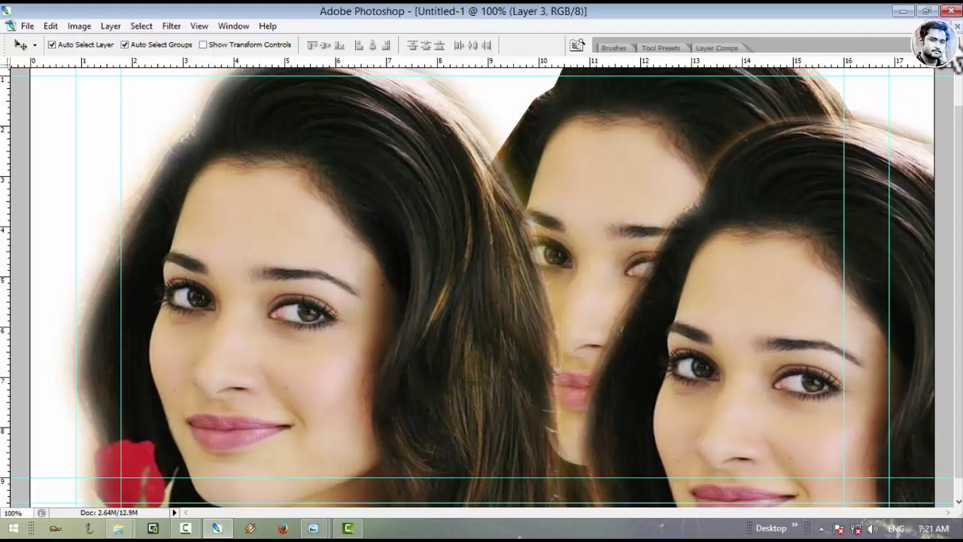
Maximize Untitled-1 with the panels shown and review the three lasso tool variants
{"action": "left_click", "coordinate": [942, 26]}
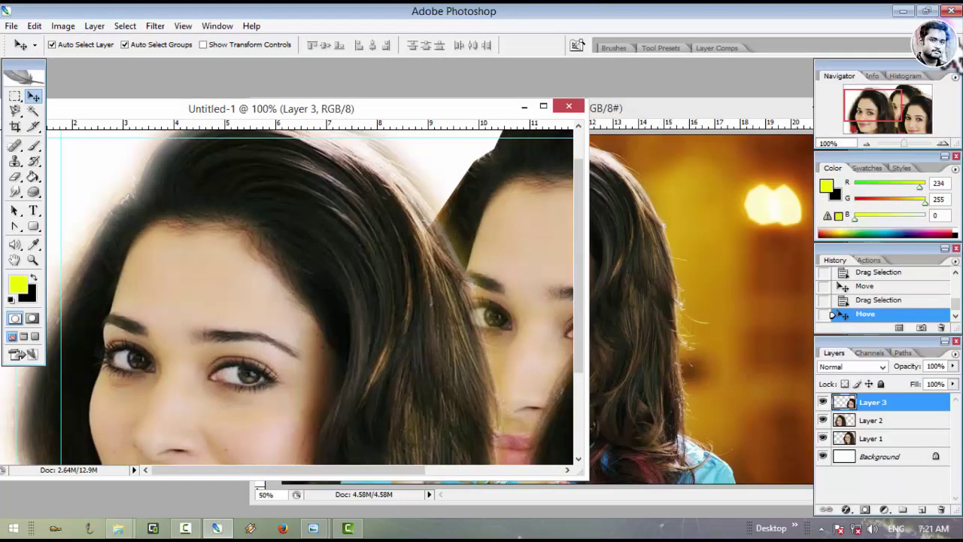
{"action": "left_click", "coordinate": [544, 106]}
{"action": "right_click", "coordinate": [13, 112]}
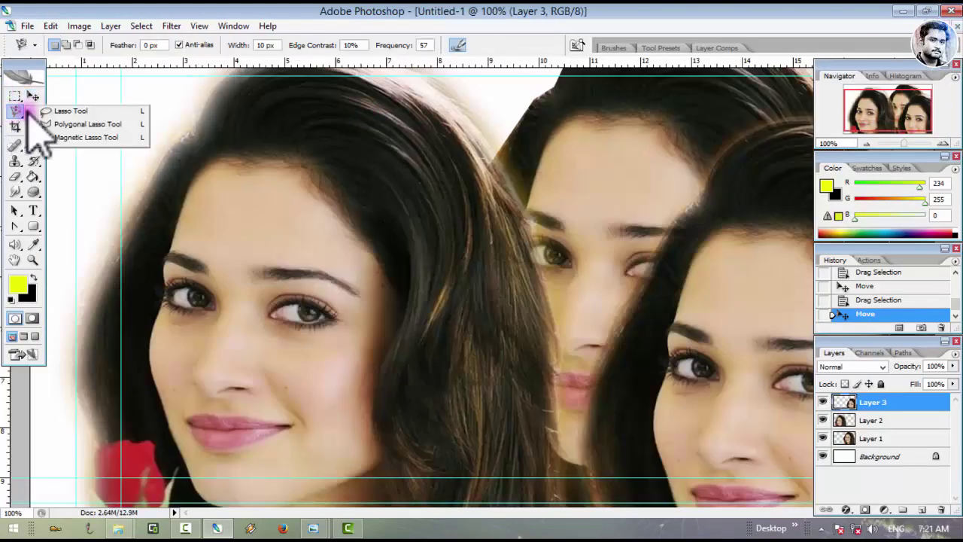
{"action": "mouse_move", "coordinate": [89, 111]}
{"action": "left_mouse_down"}
{"action": "mouse_move", "coordinate": [90, 130]}
{"action": "mouse_move", "coordinate": [71, 144]}
{"action": "mouse_move", "coordinate": [98, 130]}
{"action": "mouse_move", "coordinate": [95, 142]}
{"action": "mouse_move", "coordinate": [107, 141]}
{"action": "mouse_move", "coordinate": [90, 110]}
{"action": "mouse_move", "coordinate": [167, 94]}
{"action": "left_mouse_up"}
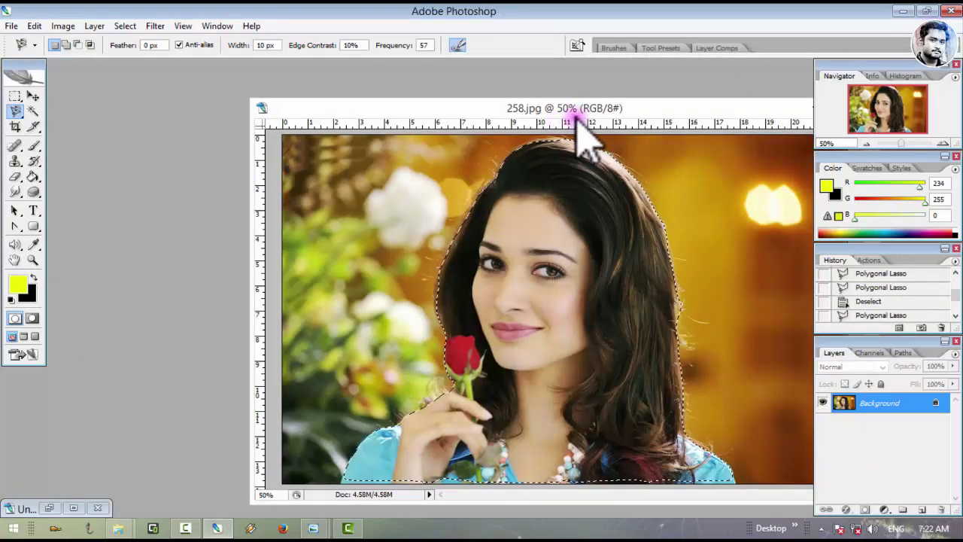
Minimize the 258.jpg document window and the whole Photoshop window
{"action": "double_click", "coordinate": [570, 110]}
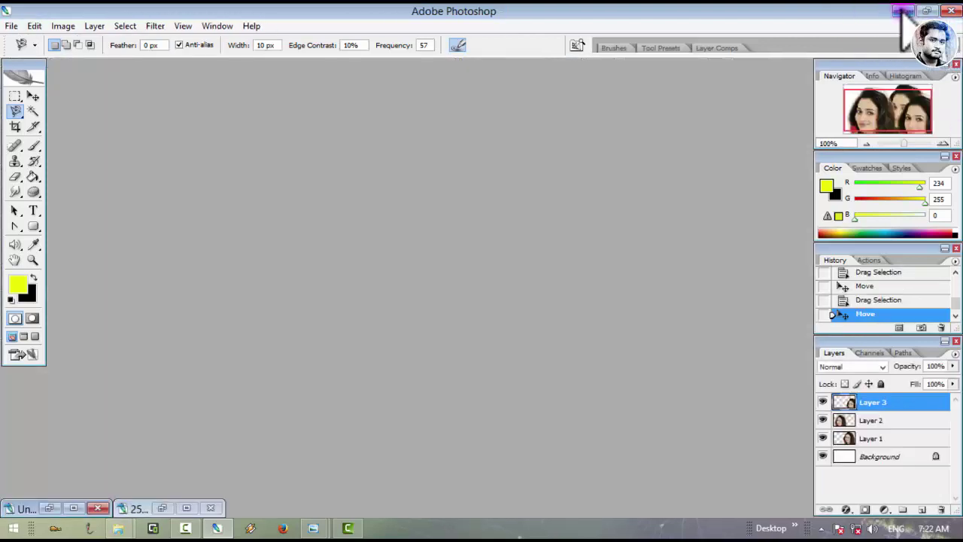
{"action": "left_click", "coordinate": [903, 11]}
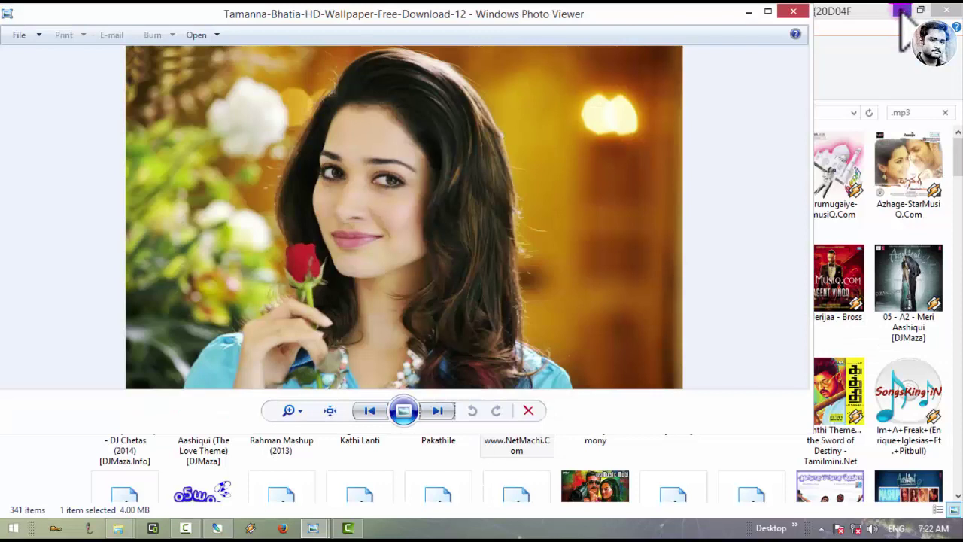